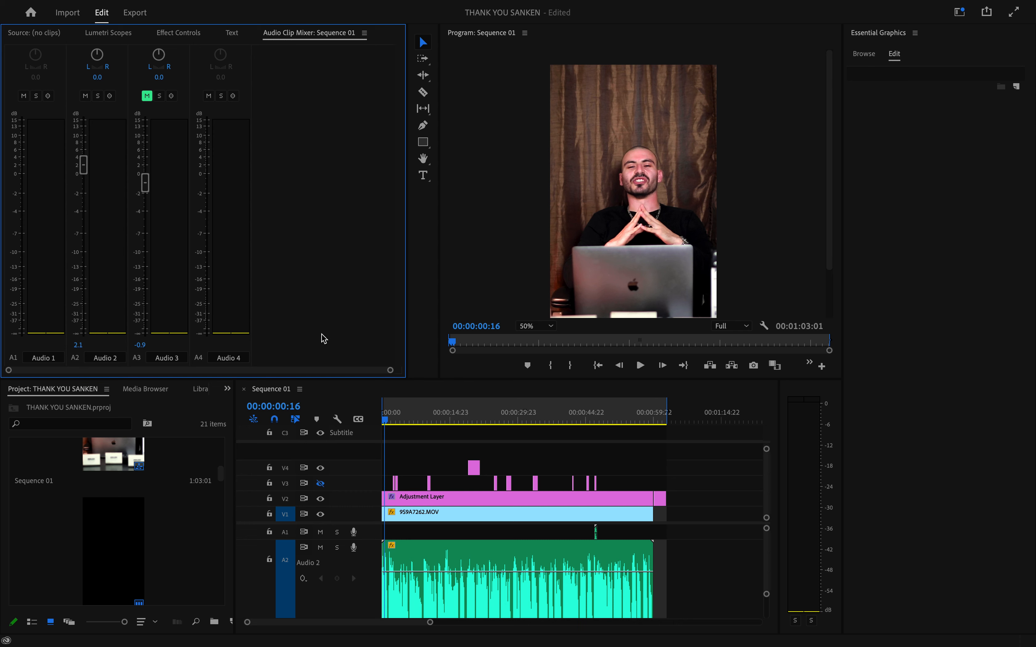
- Return the playhead to the start of the sequence and choose the Captions and Graphics workspace
{"action": "left_click", "coordinate": [388, 421]}
{"action": "key", "text": "space"}
{"action": "left_click_drag", "start_coordinate": [389, 419], "coordinate": [382, 421]}
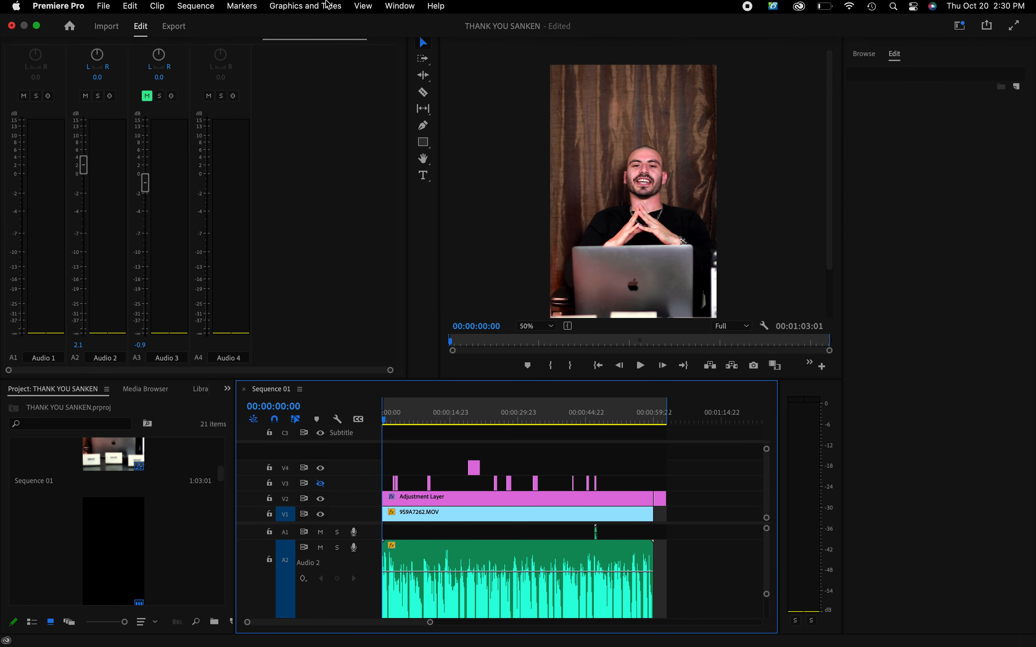
{"action": "left_click", "coordinate": [400, 7]}
{"action": "mouse_move", "coordinate": [426, 25]}
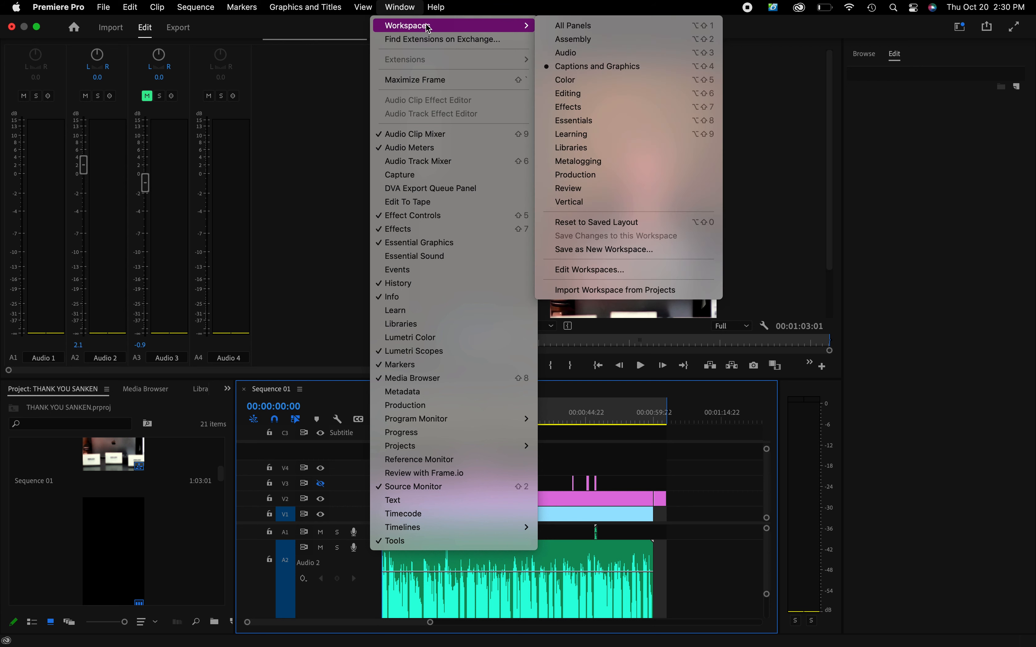
{"action": "left_click", "coordinate": [606, 66]}
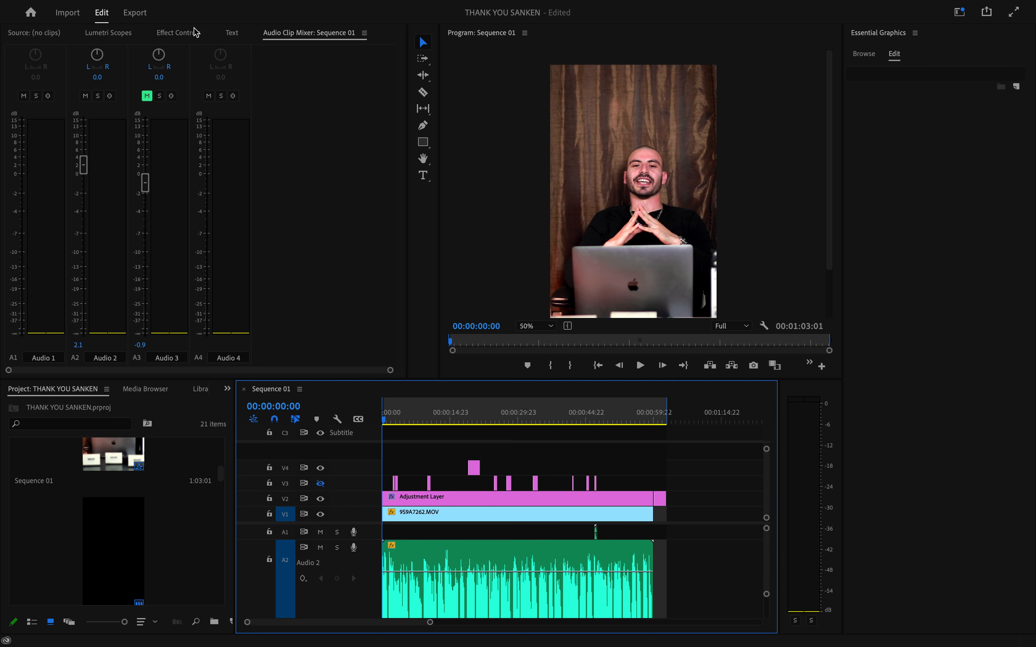
- Re-transcribe the sequence in English from the Audio 2 track, keeping speaker recognition on
{"action": "left_click", "coordinate": [231, 31]}
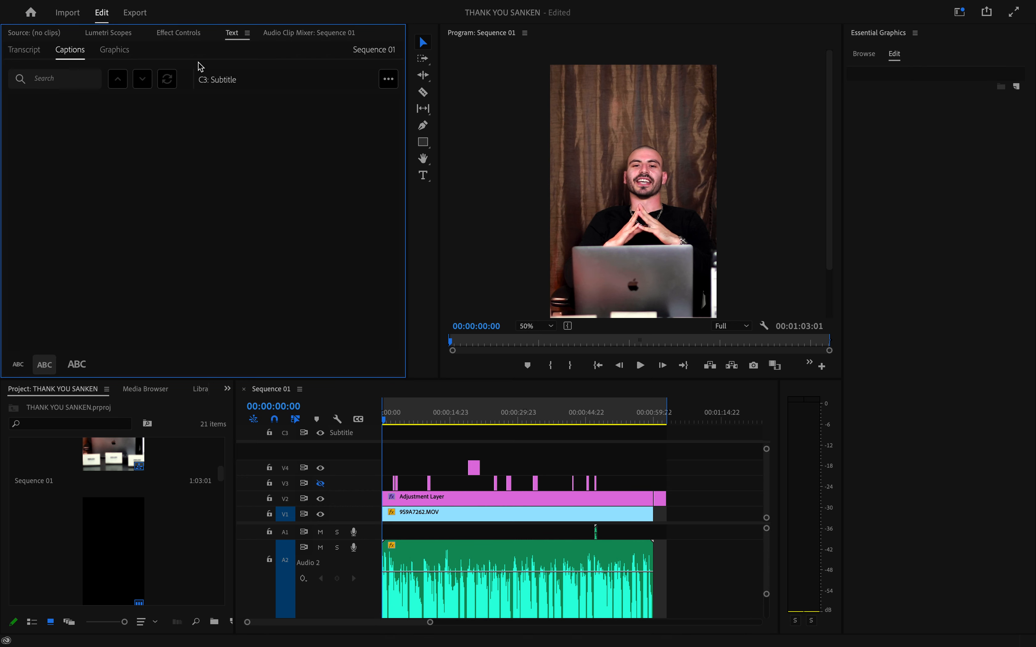
{"action": "left_click", "coordinate": [19, 52]}
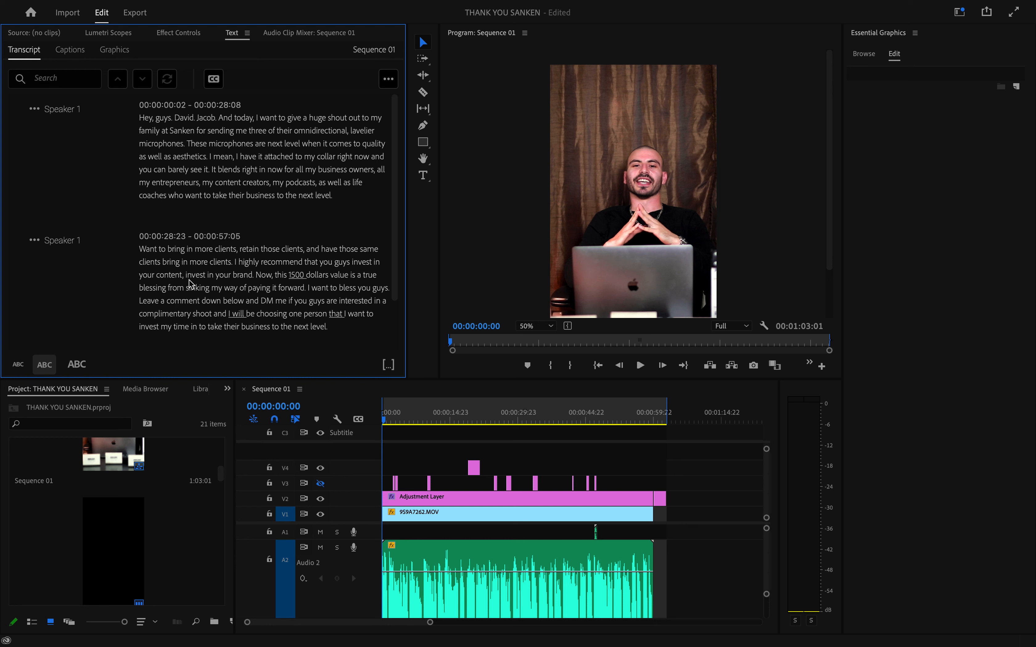
{"action": "left_click", "coordinate": [389, 80]}
{"action": "left_click", "coordinate": [352, 110]}
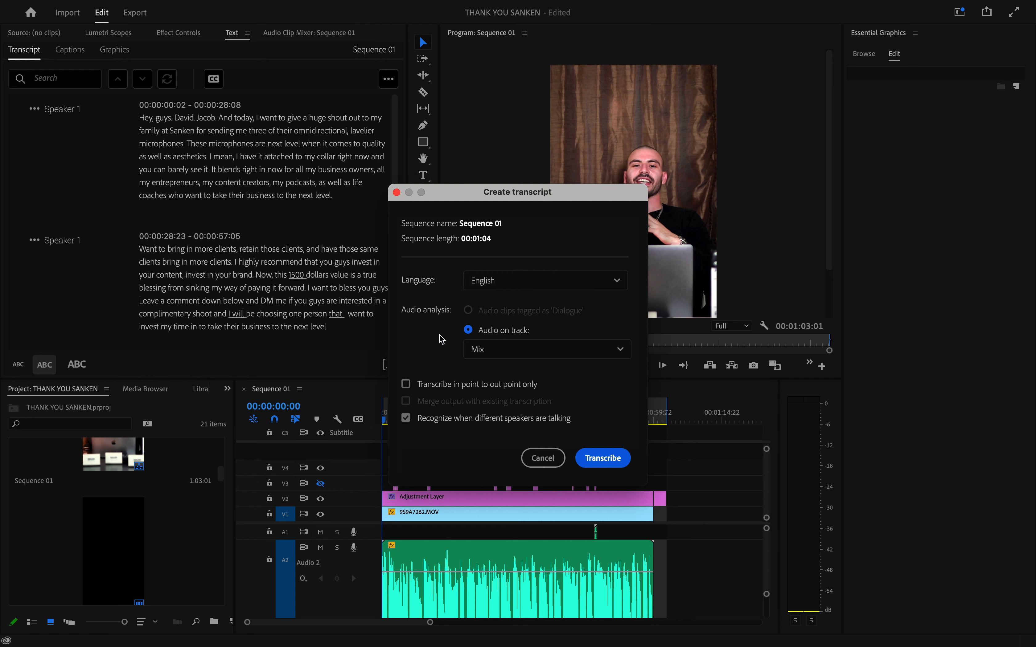
{"action": "left_click", "coordinate": [530, 348]}
{"action": "left_click", "coordinate": [491, 418]}
{"action": "left_click", "coordinate": [530, 355]}
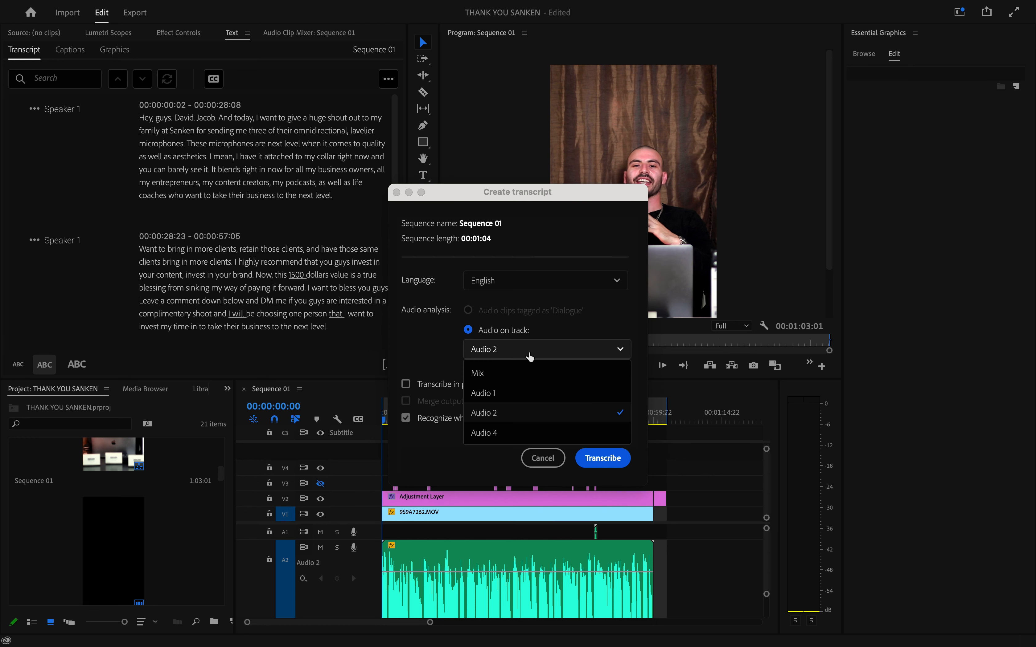
{"action": "left_click", "coordinate": [494, 414]}
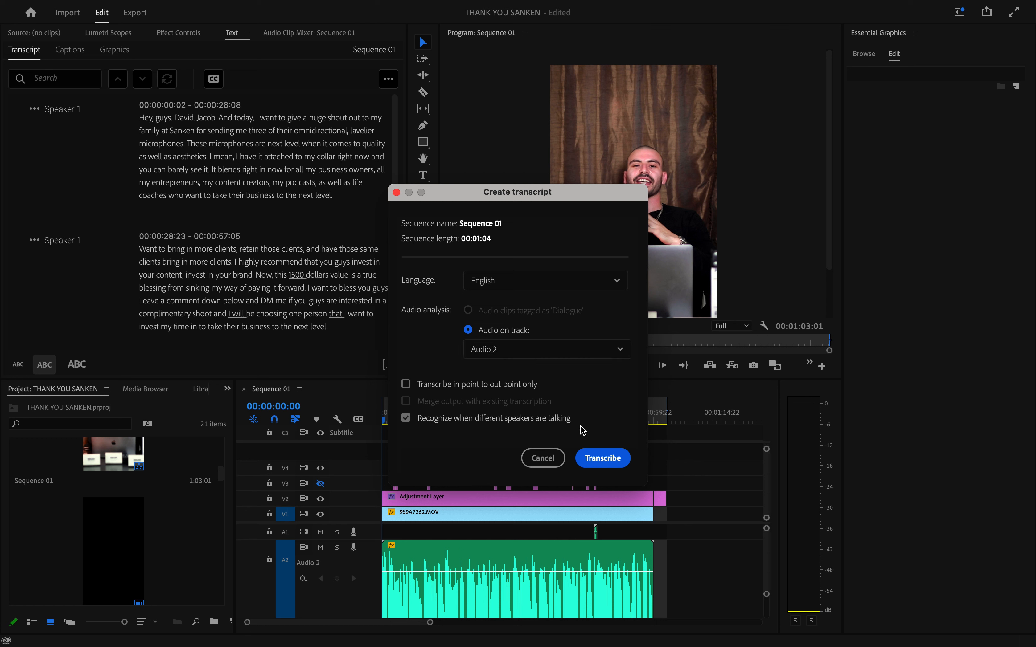
{"action": "left_click", "coordinate": [611, 459]}
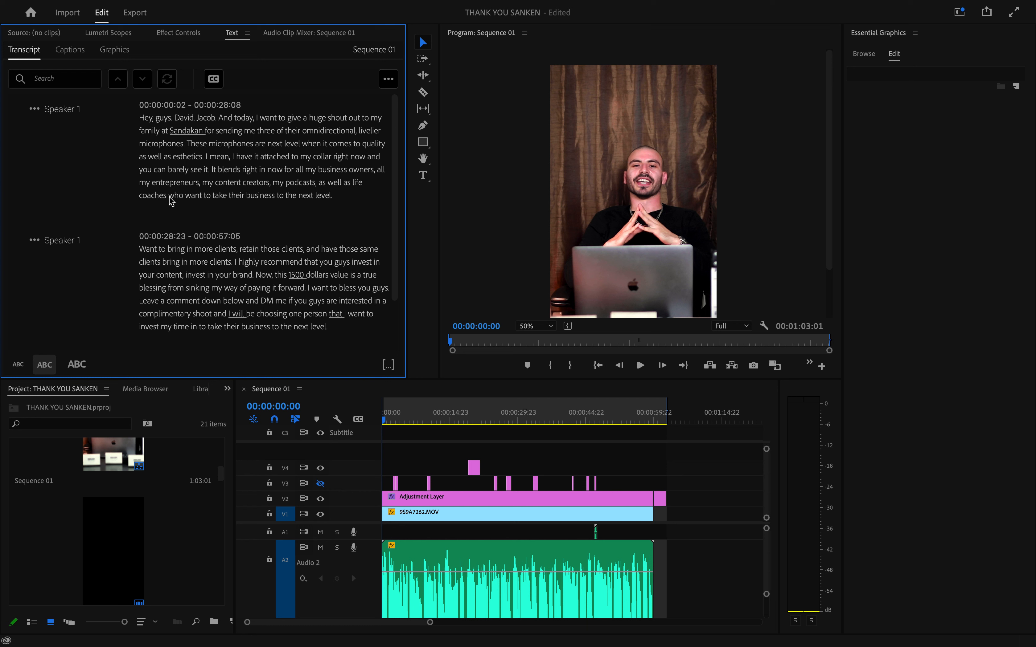
- Play the opening alongside the transcript and correct "Sandakan" to "Sanken" in the first paragraph
{"action": "key", "text": "space"}
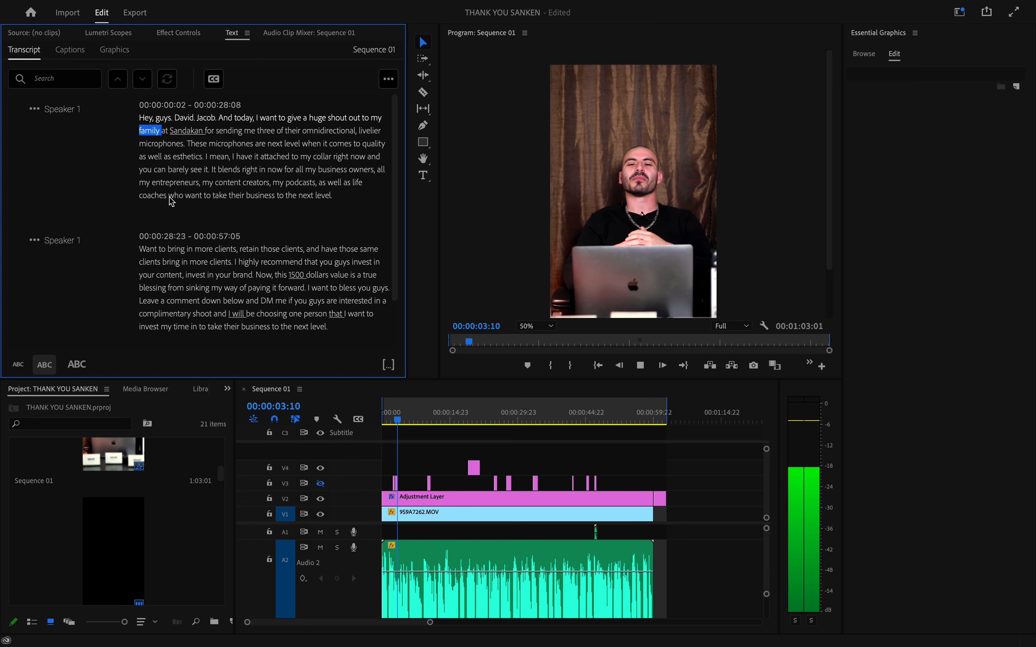
{"action": "key", "text": "space"}
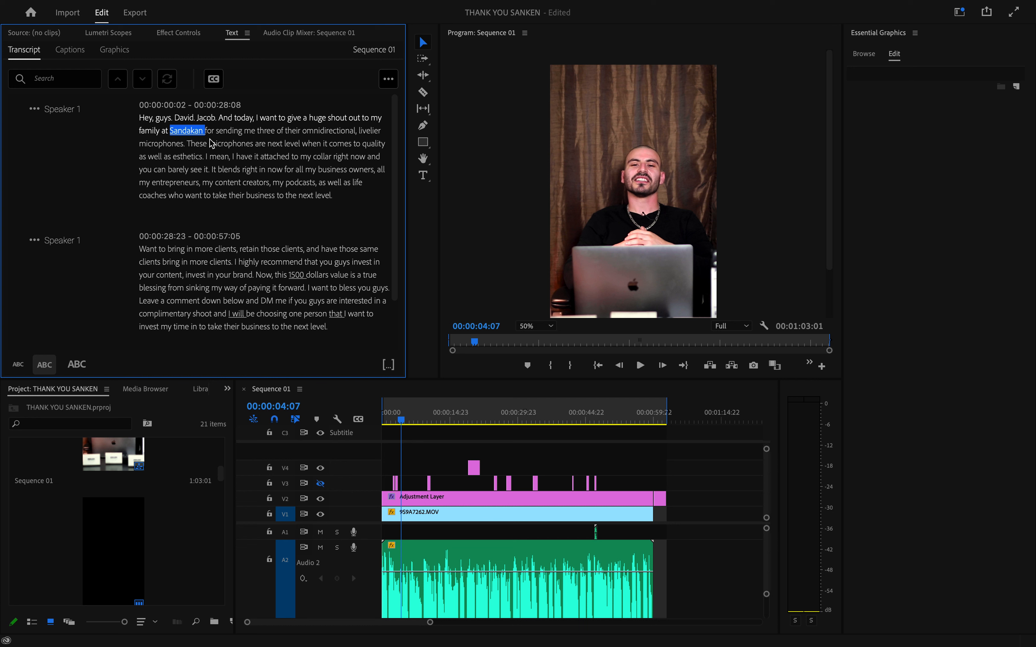
{"action": "double_click", "coordinate": [190, 133]}
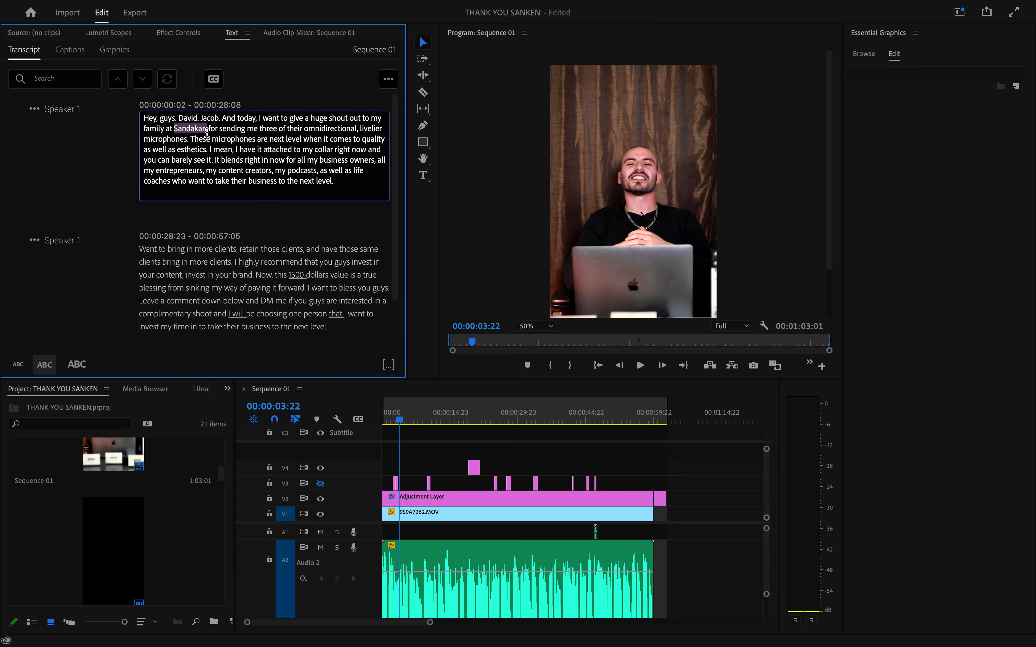
{"action": "type", "text": "sANKEN"}
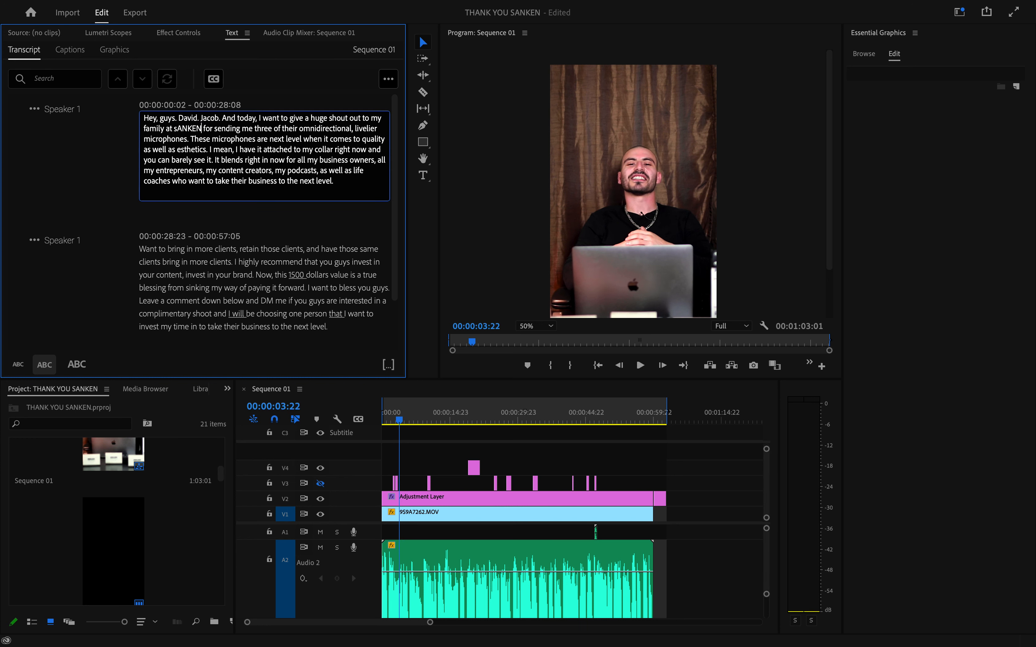
{"action": "key", "text": "BackSpace"}
{"action": "key", "text": "BackSpace"}
{"action": "key", "text": "BackSpace"}
{"action": "key", "text": "BackSpace"}
{"action": "key", "text": "BackSpace"}
{"action": "type", "text": "ank"}
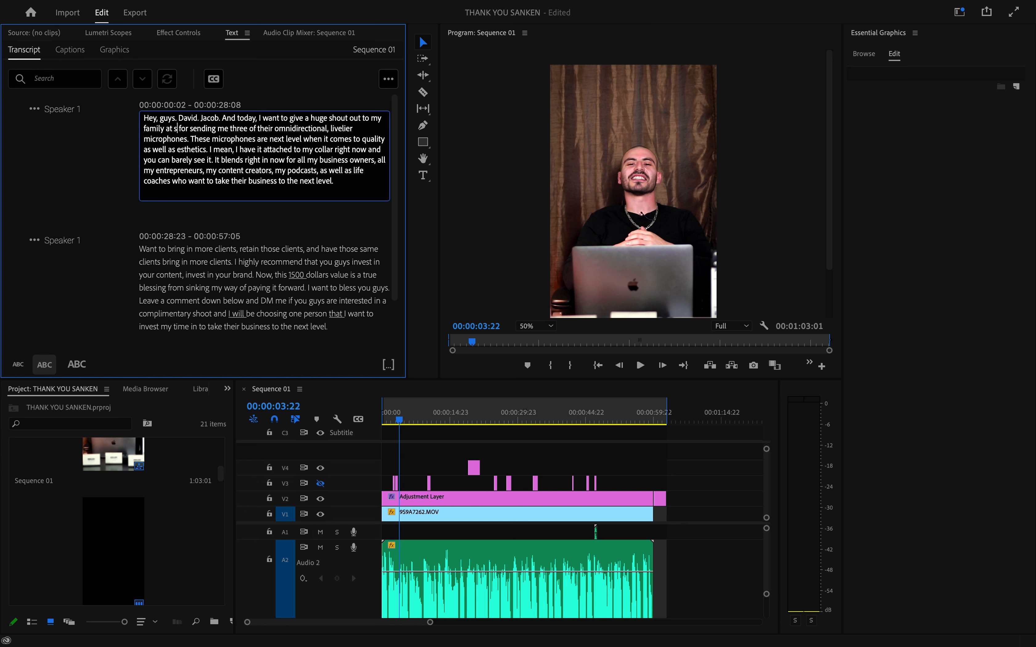
{"action": "type", "text": "en"}
{"action": "key", "text": "Left"}
{"action": "key", "text": "Left"}
{"action": "key", "text": "Left"}
{"action": "key", "text": "Left"}
{"action": "key", "text": "Left"}
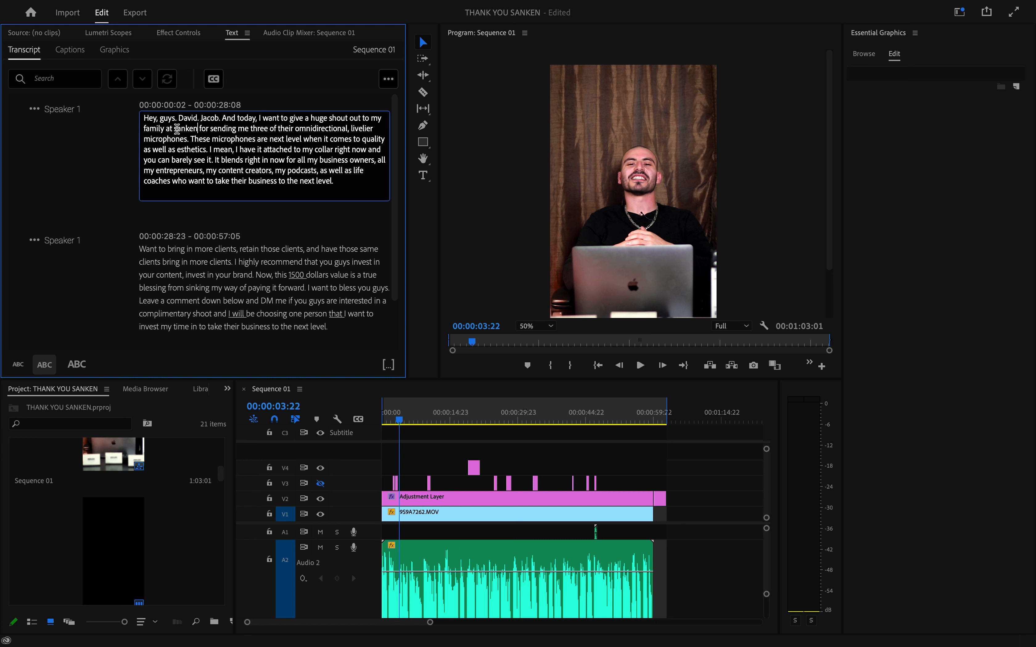
{"action": "key", "text": "BackSpace"}
{"action": "type", "text": "S"}
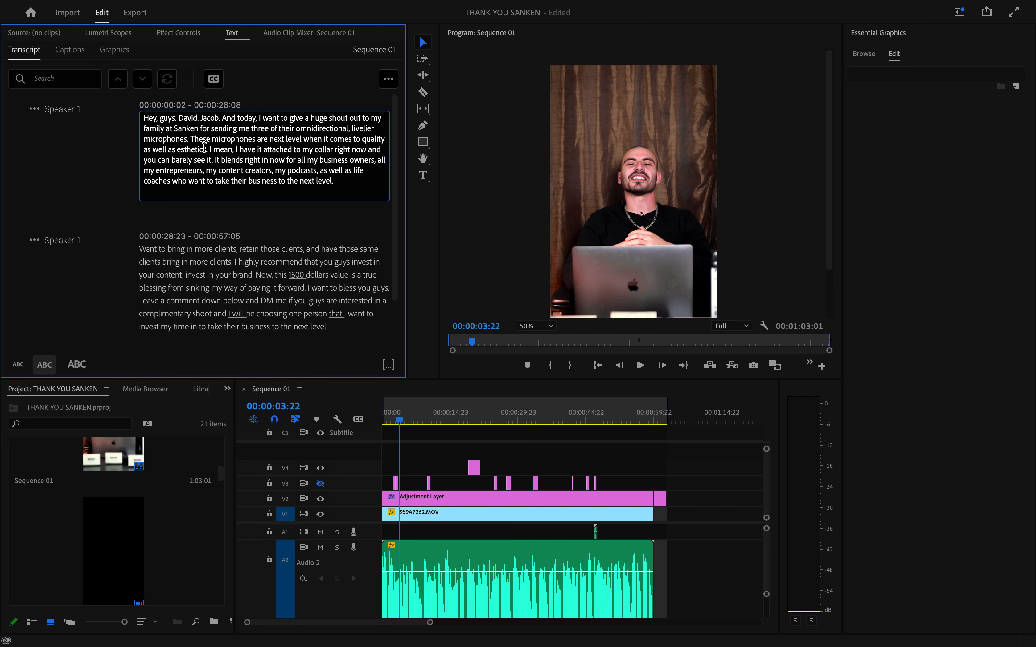
{"action": "left_click", "coordinate": [116, 206]}
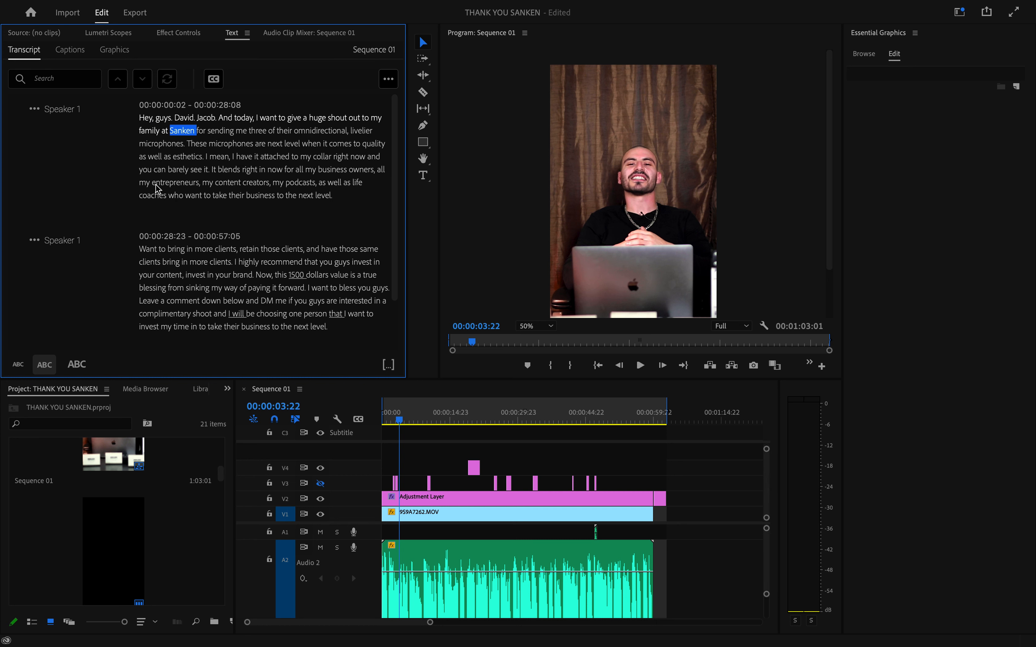
- Continue playback and correct "livelier" to "lavelier" in the first transcript paragraph
{"action": "key", "text": "space"}
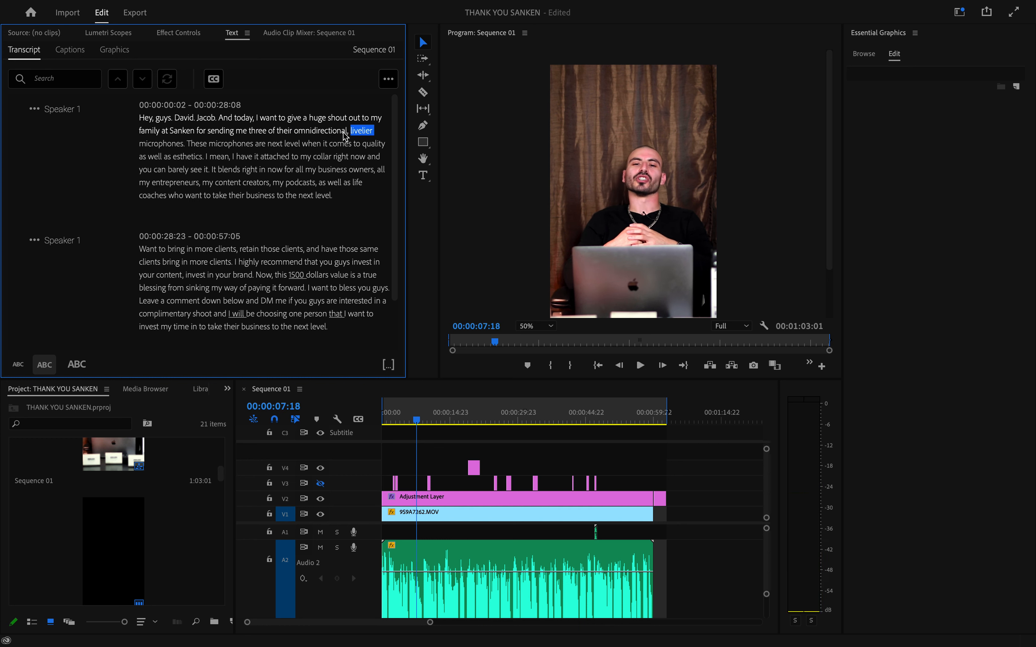
{"action": "double_click", "coordinate": [354, 129]}
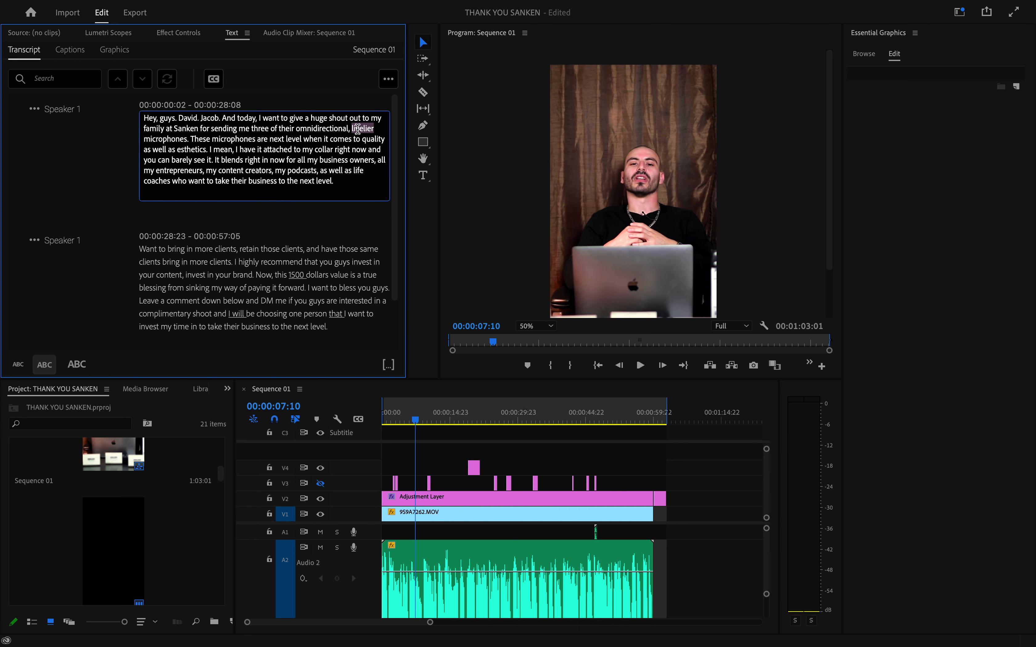
{"action": "left_click", "coordinate": [355, 129]}
{"action": "key", "text": "BackSpace"}
{"action": "type", "text": "a"}
- Remove the period inside the speaker's name and correct "esthetics" to "aesthetics" in the first transcript paragraph
{"action": "key", "text": "BackSpace"}
{"action": "key", "text": "BackSpace"}
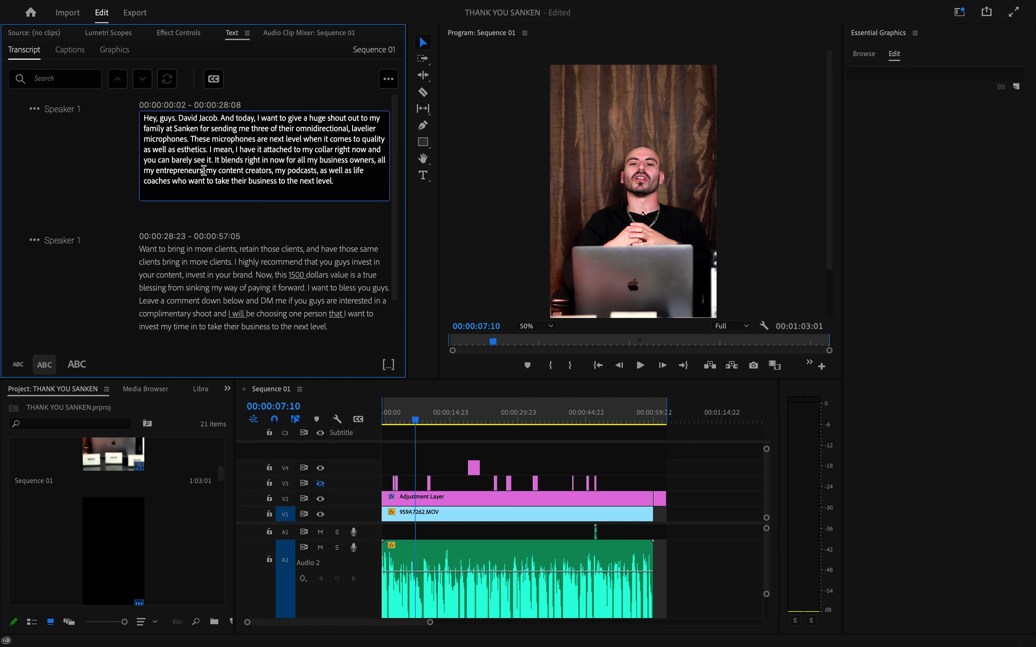
{"action": "left_click", "coordinate": [178, 149]}
{"action": "type", "text": "a"}
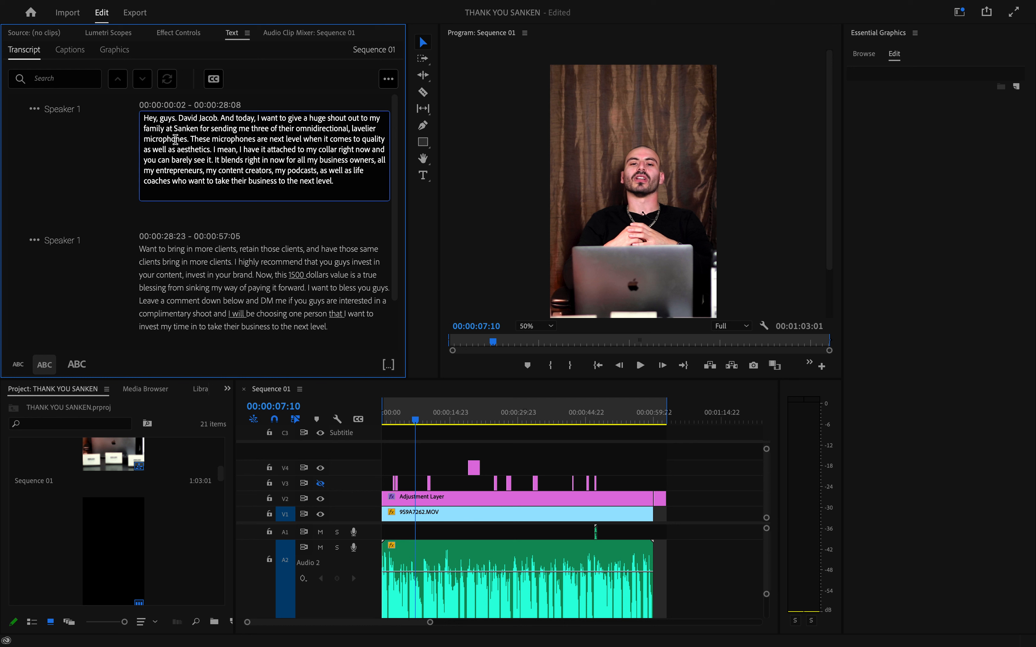
- Create Subtitle-format captions from the sequence transcript with style None, lowering the maximum length in characters and the minimum duration
{"action": "left_click", "coordinate": [214, 80]}
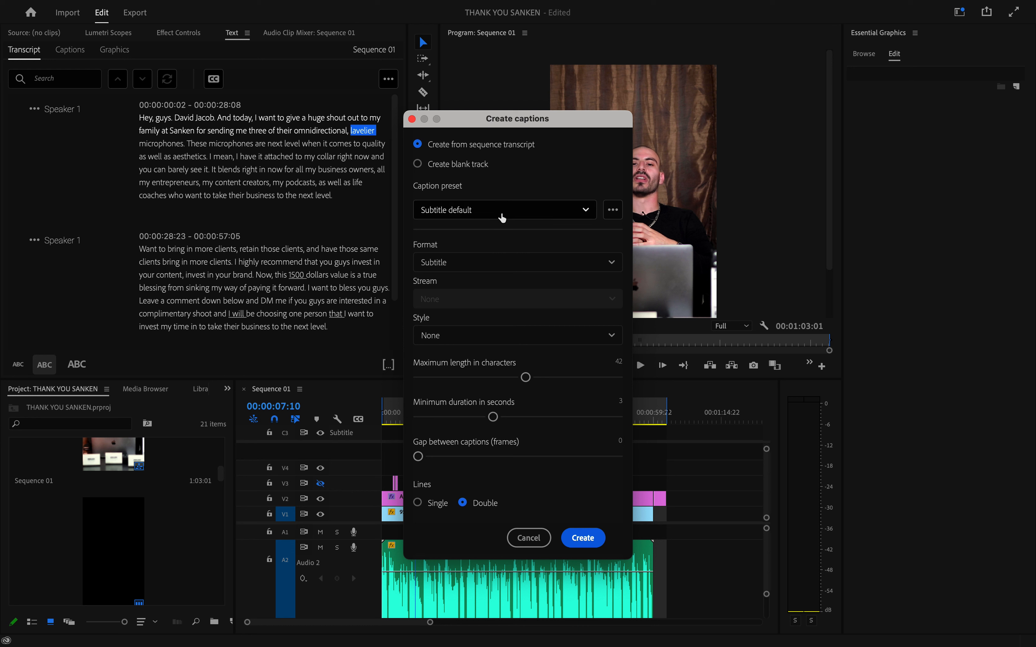
{"action": "left_click", "coordinate": [494, 263]}
{"action": "left_click", "coordinate": [494, 263]}
{"action": "left_click", "coordinate": [450, 344]}
{"action": "left_click", "coordinate": [451, 345]}
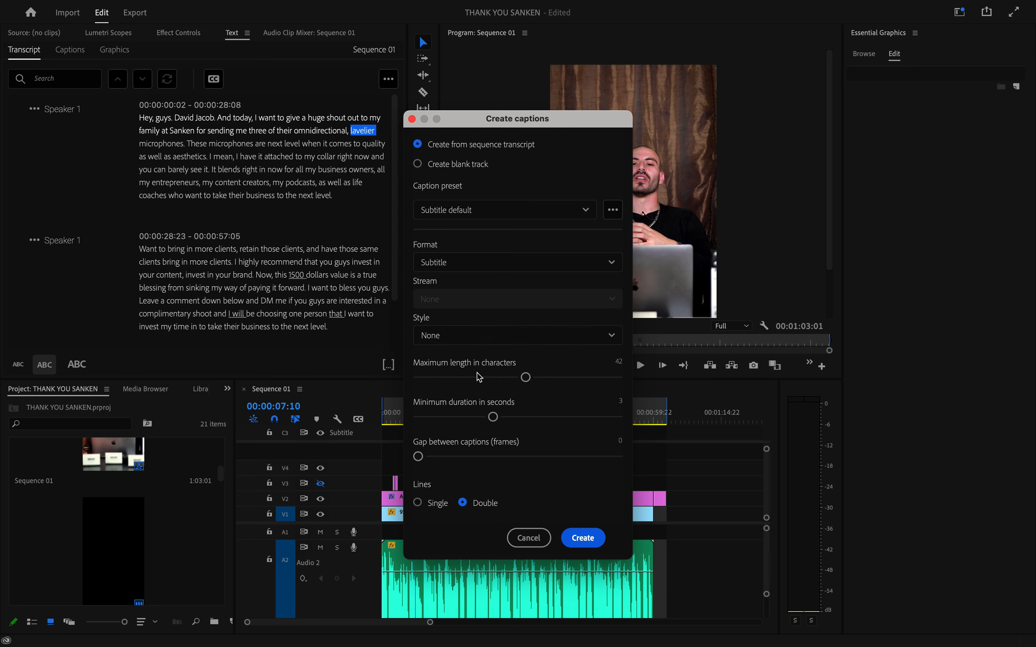
{"action": "left_click_drag", "start_coordinate": [526, 377], "coordinate": [449, 384]}
{"action": "left_click_drag", "start_coordinate": [493, 418], "coordinate": [471, 418]}
{"action": "left_click", "coordinate": [591, 541]}
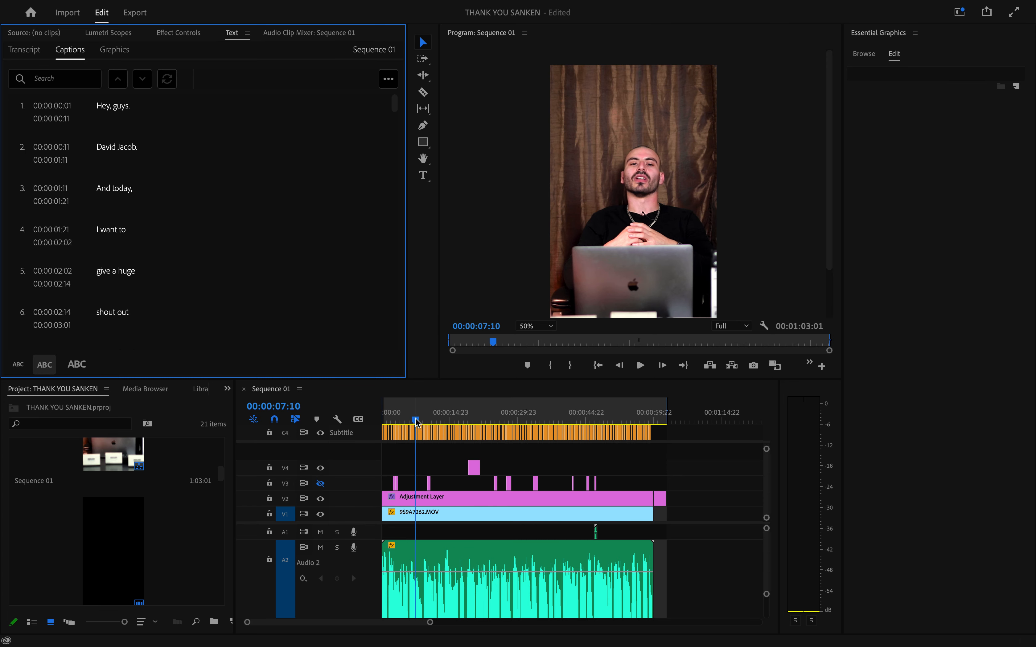
- Play the sequence from the beginning to check the new captions on the video
{"action": "left_click_drag", "start_coordinate": [415, 420], "coordinate": [367, 417]}
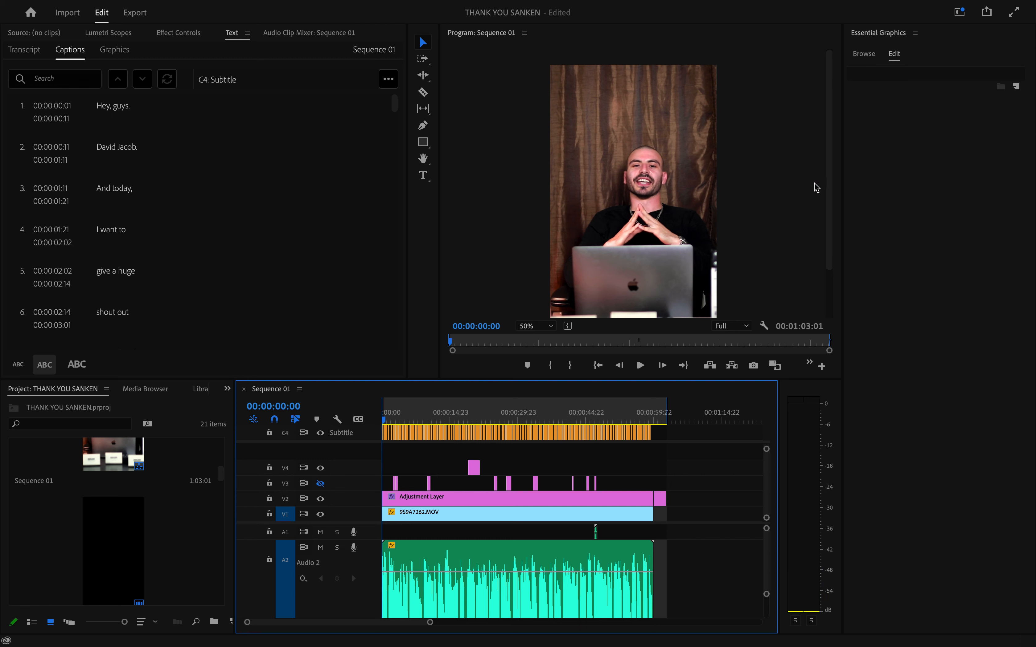
{"action": "left_click_drag", "start_coordinate": [829, 173], "coordinate": [828, 216]}
{"action": "key", "text": "space"}
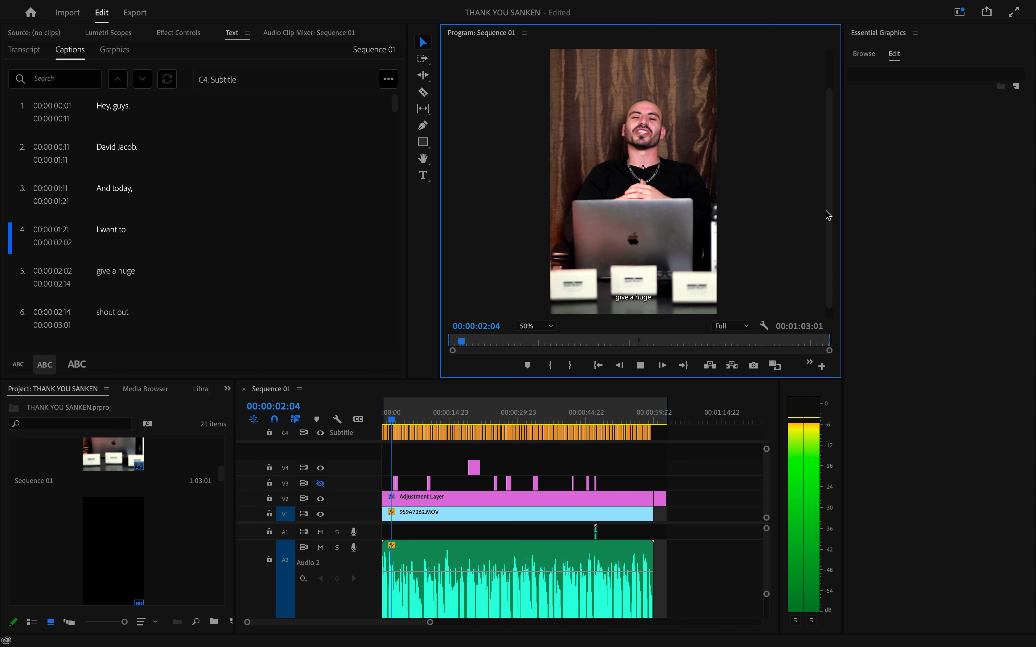
{"action": "key", "text": "space"}
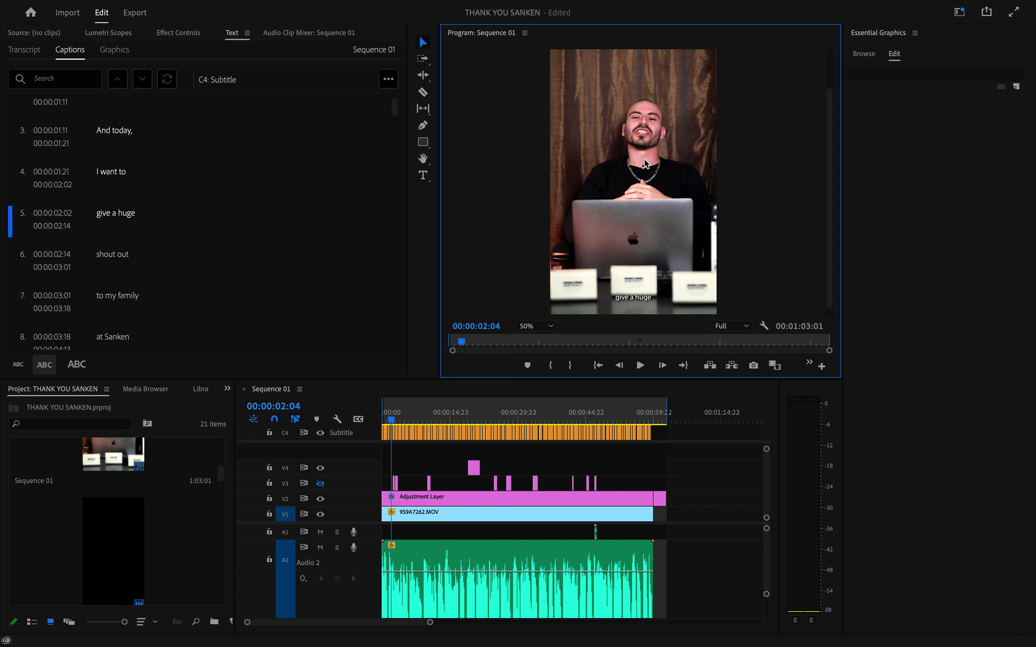
{"action": "left_click_drag", "start_coordinate": [830, 211], "coordinate": [831, 202]}
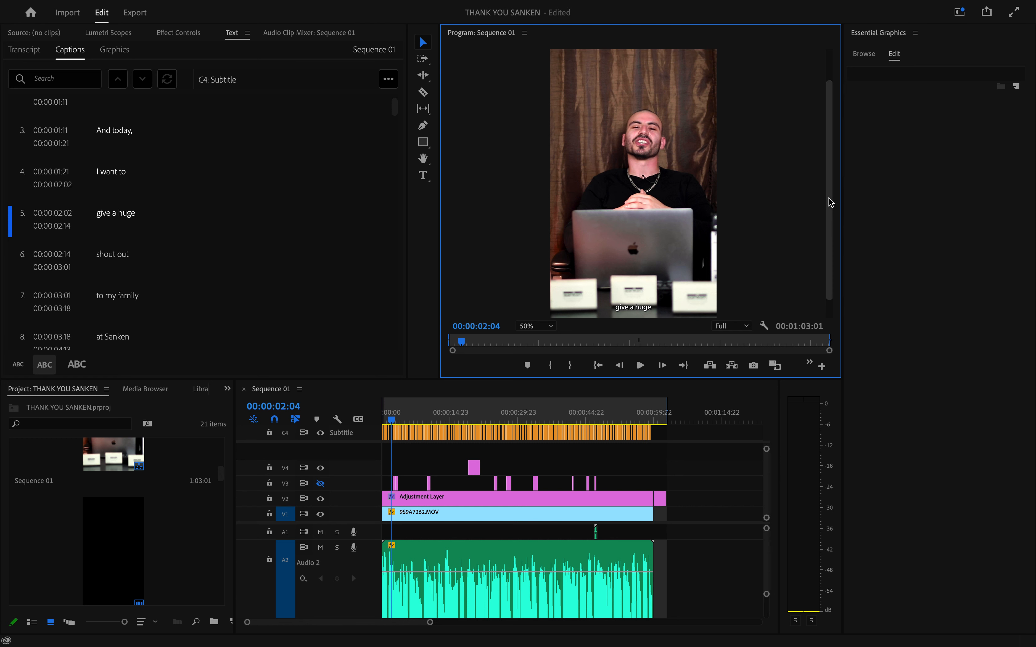
- Select the first four captions and set the caption font to Impact
{"action": "scroll", "coordinate": [229, 218], "scroll_direction": "up", "scroll_amount": 2}
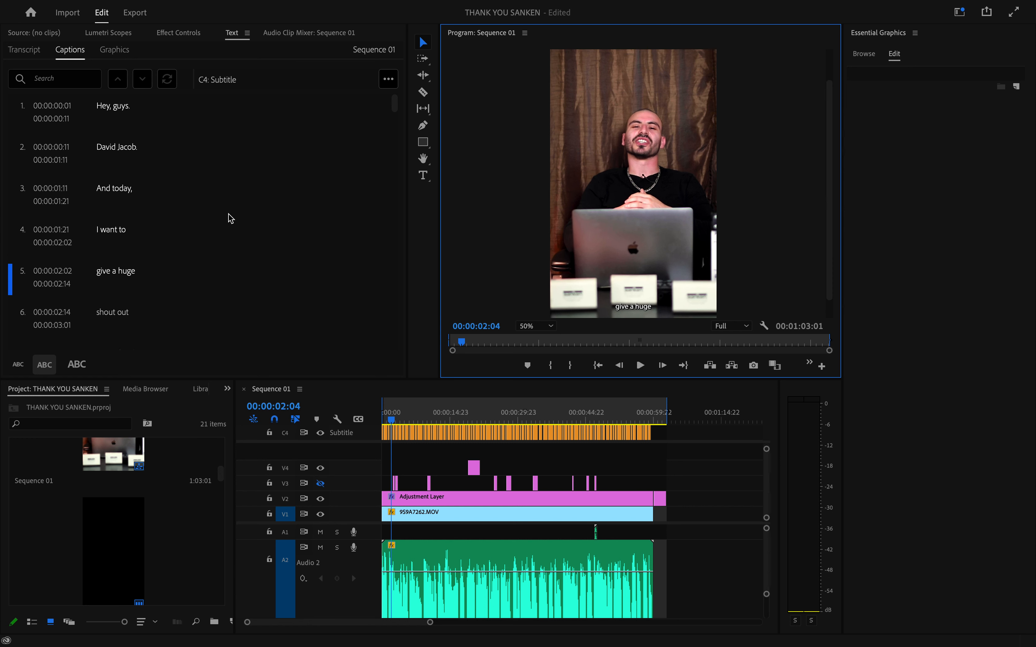
{"action": "left_click", "coordinate": [112, 109]}
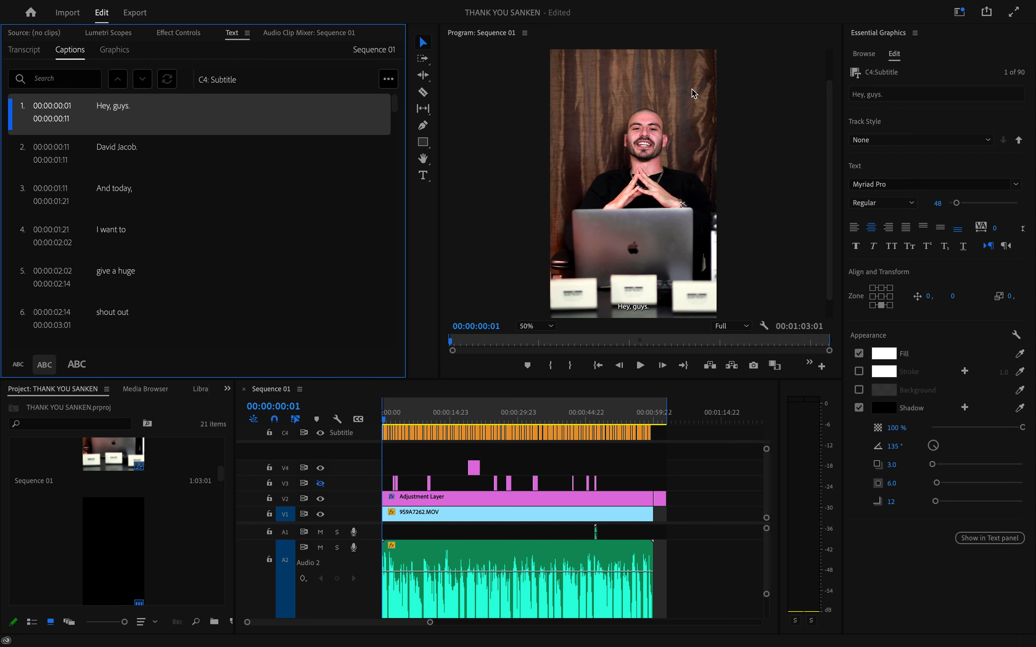
{"action": "left_click", "coordinate": [140, 157], "text": "shift"}
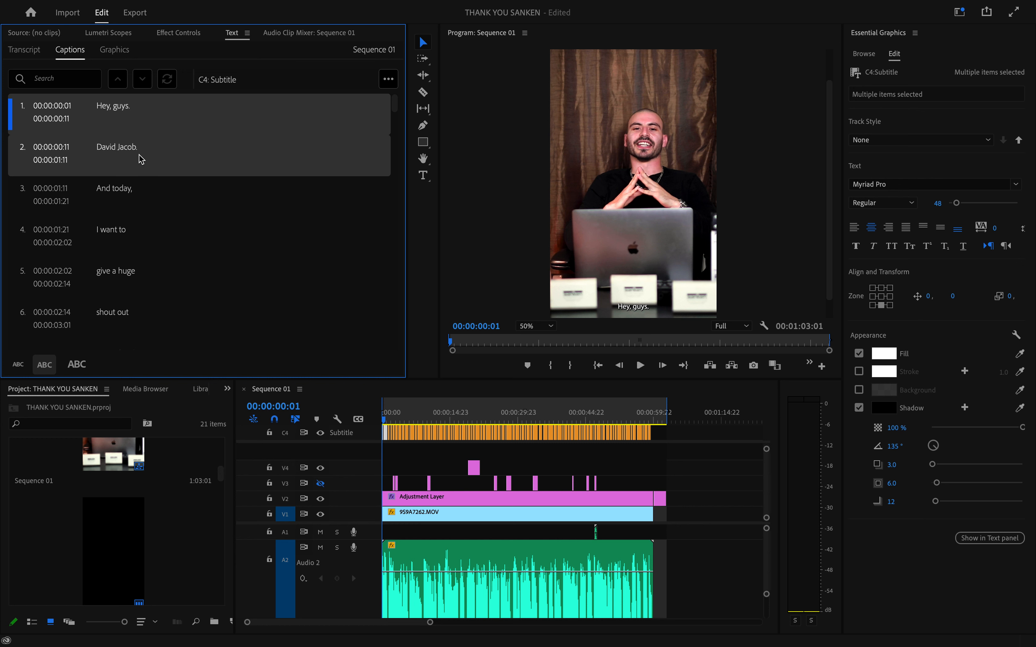
{"action": "left_click", "coordinate": [141, 191], "text": "shift"}
{"action": "left_click", "coordinate": [143, 233], "text": "shift"}
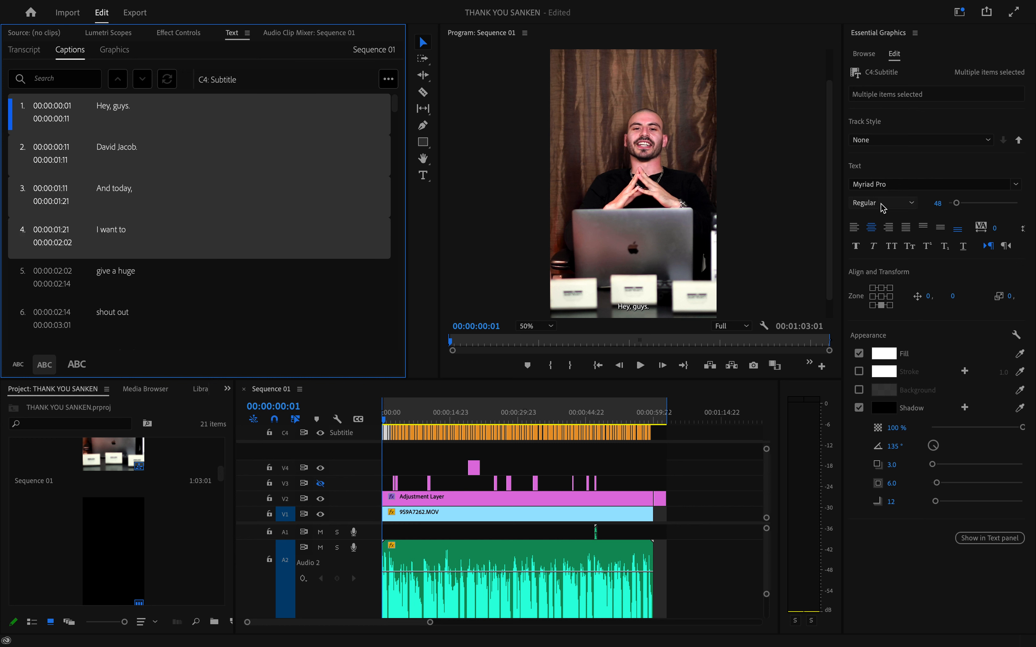
{"action": "left_click", "coordinate": [960, 183]}
{"action": "type", "text": "imp"}
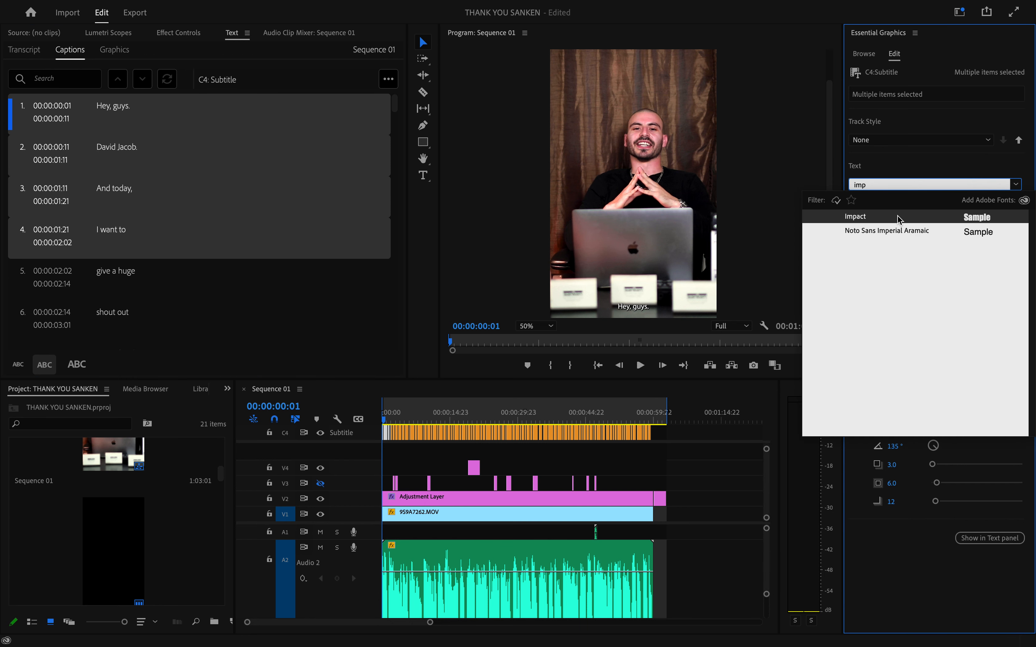
{"action": "left_click", "coordinate": [900, 218]}
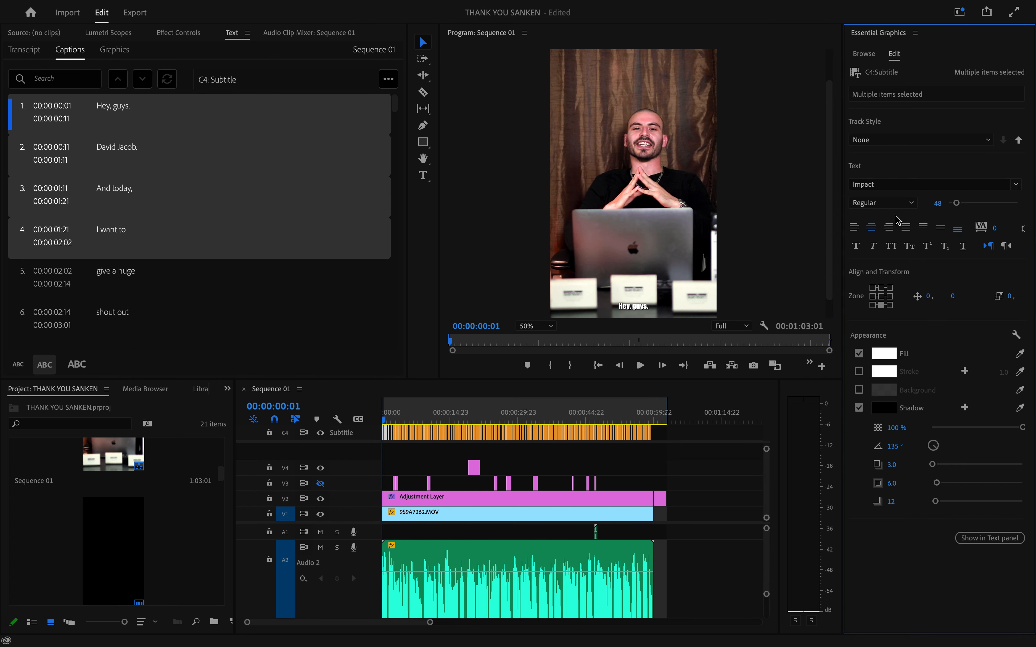
{"action": "left_click", "coordinate": [141, 118]}
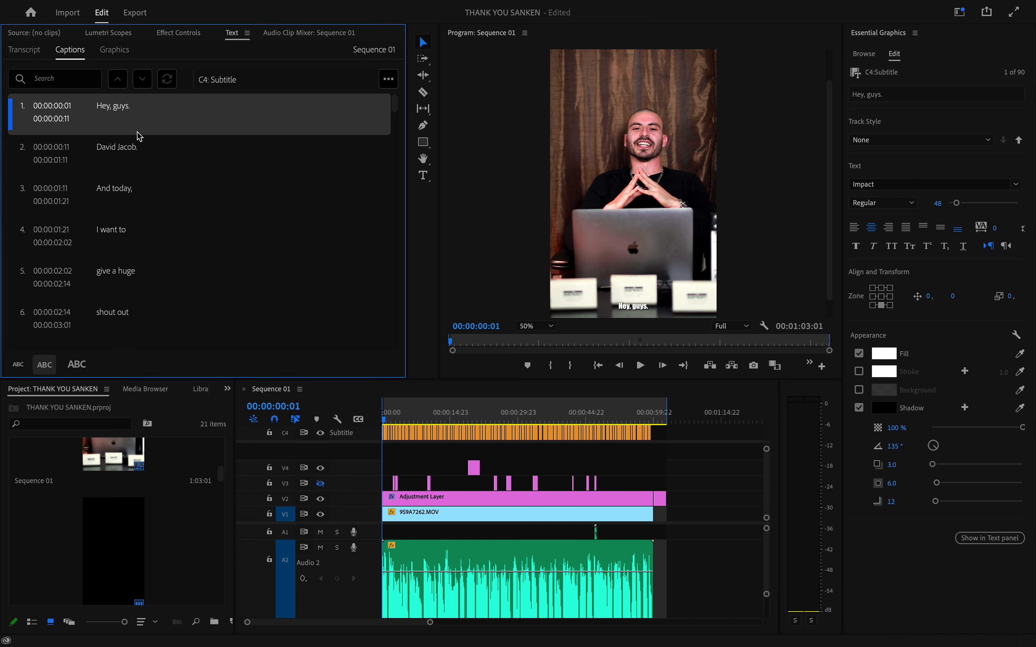
- Select the first four captions and move them to the centre zone of the frame
{"action": "left_click", "coordinate": [137, 151]}
{"action": "left_click", "coordinate": [139, 185]}
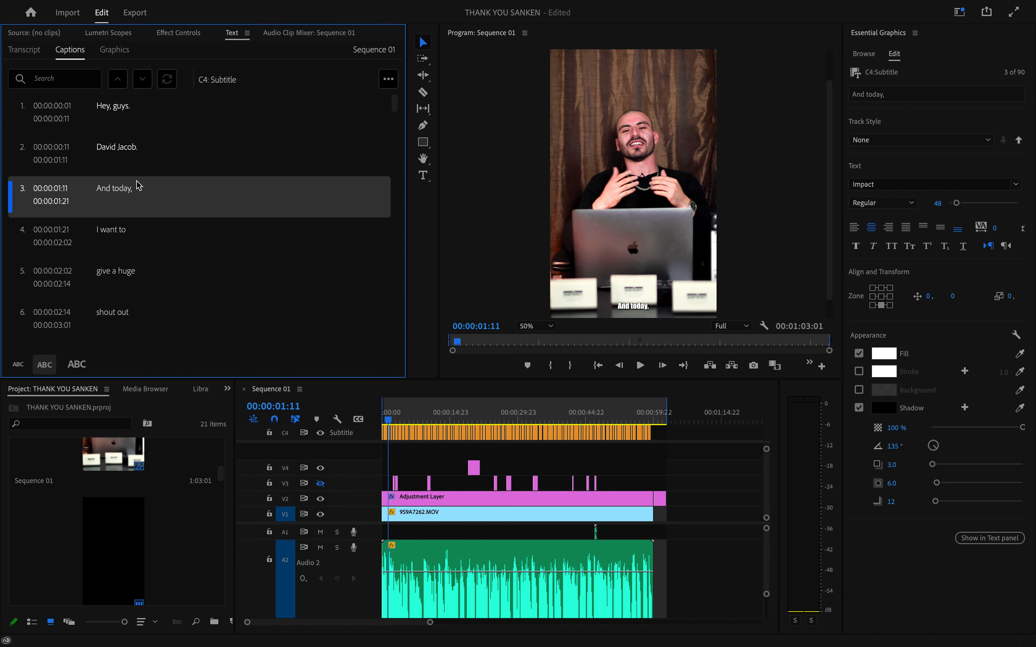
{"action": "left_click", "coordinate": [139, 229]}
{"action": "scroll", "coordinate": [138, 227], "scroll_direction": "down", "scroll_amount": 2}
{"action": "scroll", "coordinate": [127, 173], "scroll_direction": "up", "scroll_amount": 2}
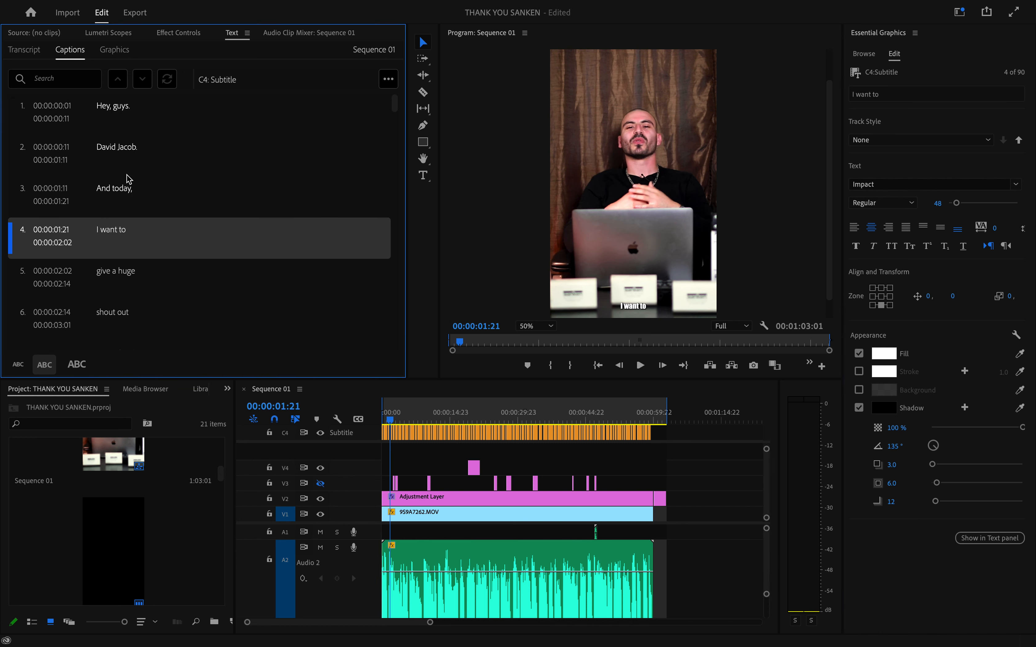
{"action": "left_click", "coordinate": [126, 110]}
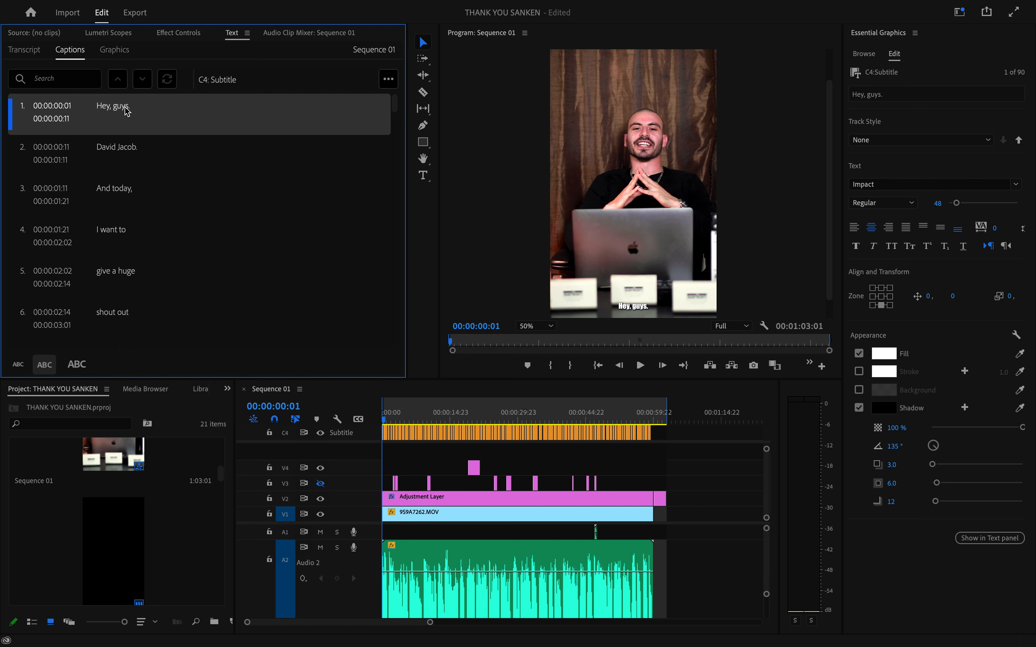
{"action": "left_click", "coordinate": [132, 147], "text": "shift"}
{"action": "left_click", "coordinate": [131, 192], "text": "shift"}
{"action": "left_click", "coordinate": [133, 232], "text": "shift"}
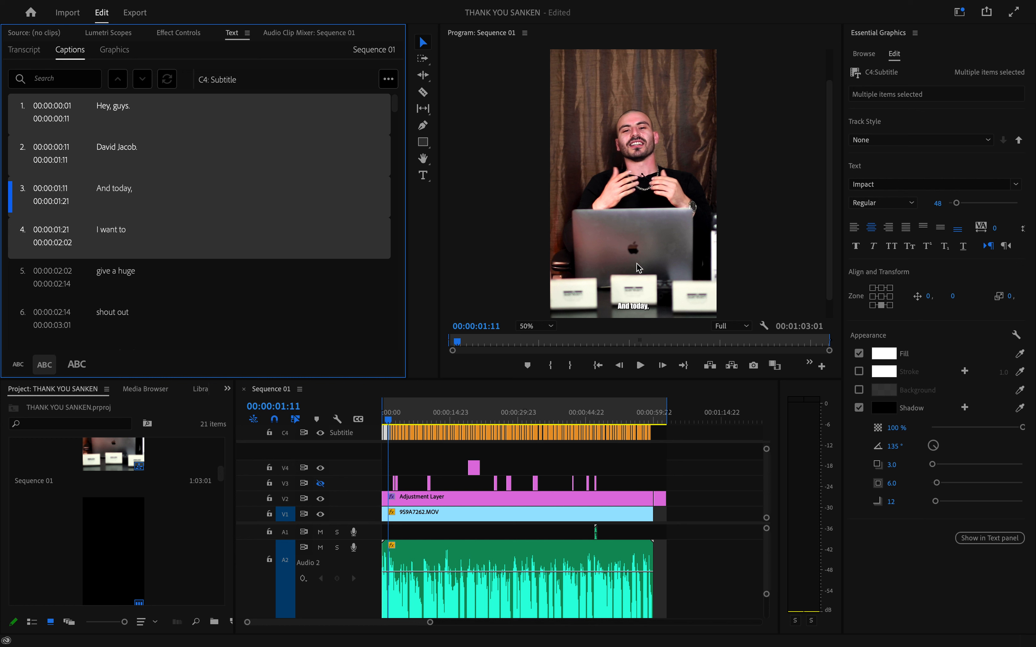
{"action": "left_click", "coordinate": [883, 297]}
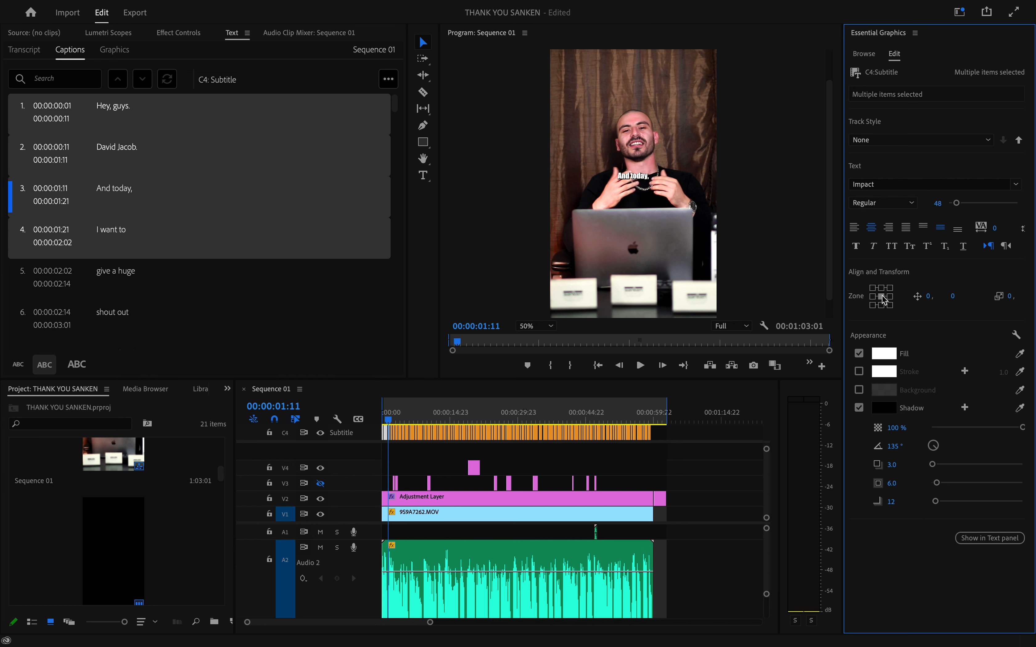
{"action": "left_click", "coordinate": [117, 115]}
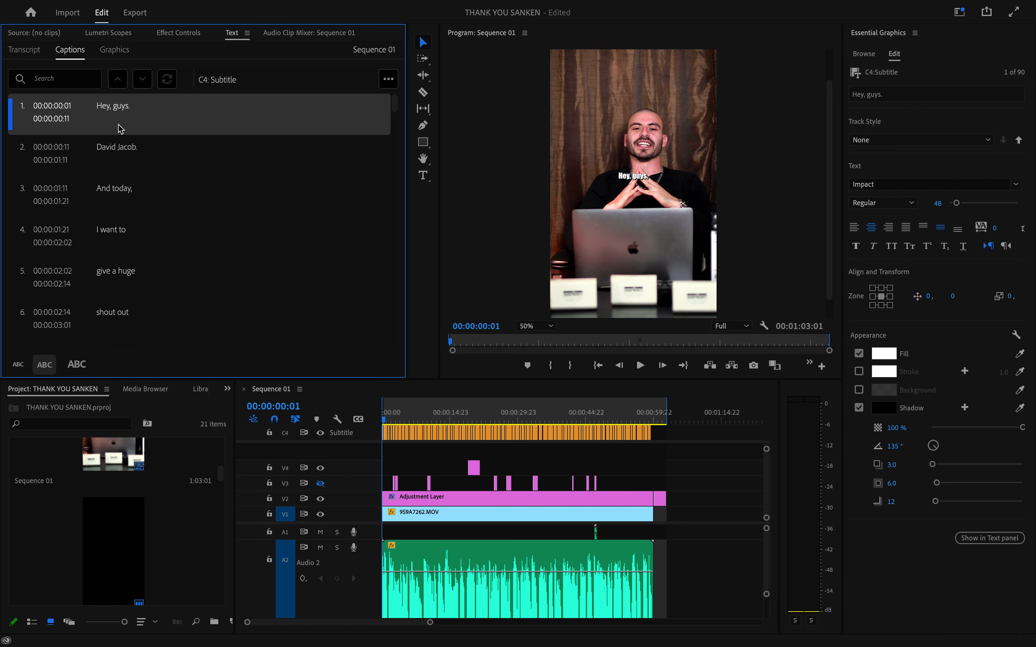
{"action": "left_click", "coordinate": [121, 148]}
- Select the first four captions, set their font size to 118, and check each one on the video
{"action": "left_click", "coordinate": [165, 122]}
{"action": "left_click", "coordinate": [156, 152], "text": "shift"}
{"action": "left_click", "coordinate": [150, 190], "text": "shift"}
{"action": "left_click", "coordinate": [151, 240], "text": "shift"}
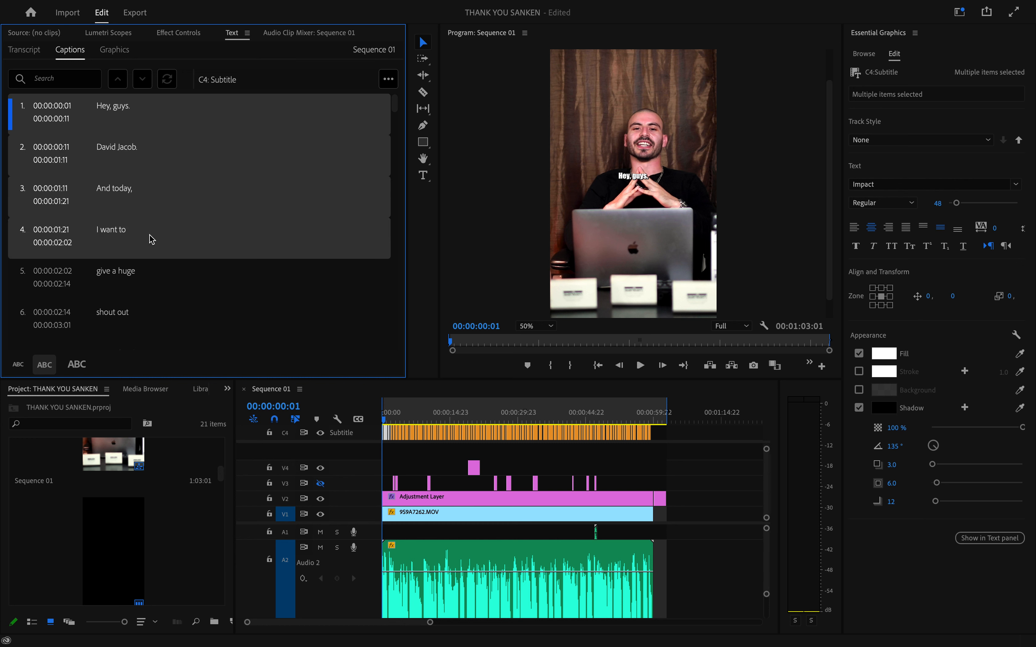
{"action": "left_click_drag", "start_coordinate": [957, 203], "coordinate": [969, 204]}
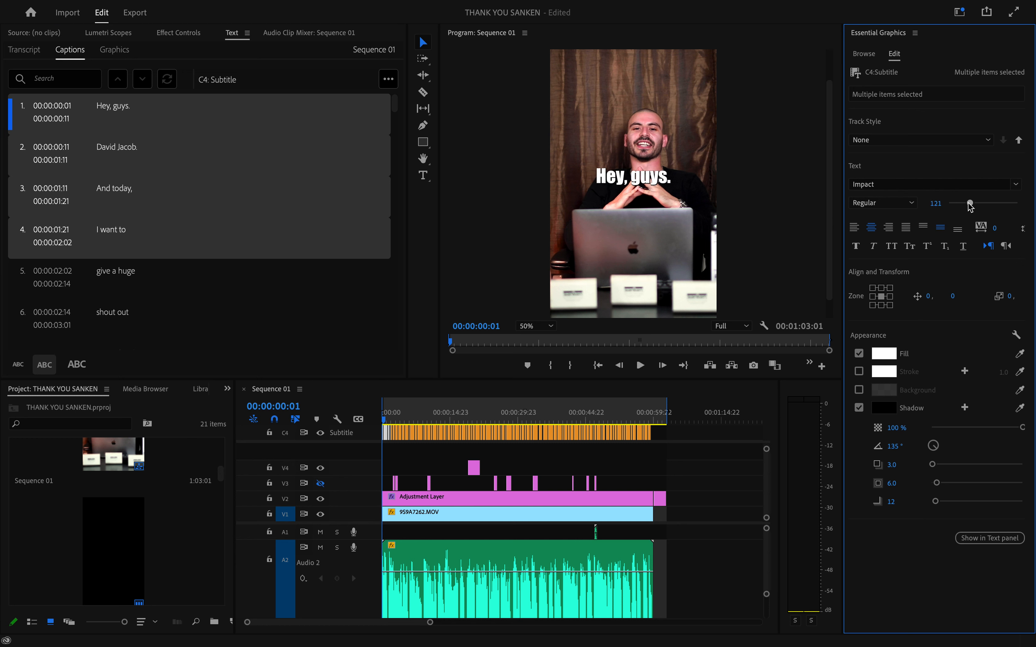
{"action": "left_click", "coordinate": [936, 203]}
{"action": "type", "text": "1"}
{"action": "key", "text": "Return"}
{"action": "left_click", "coordinate": [120, 109]}
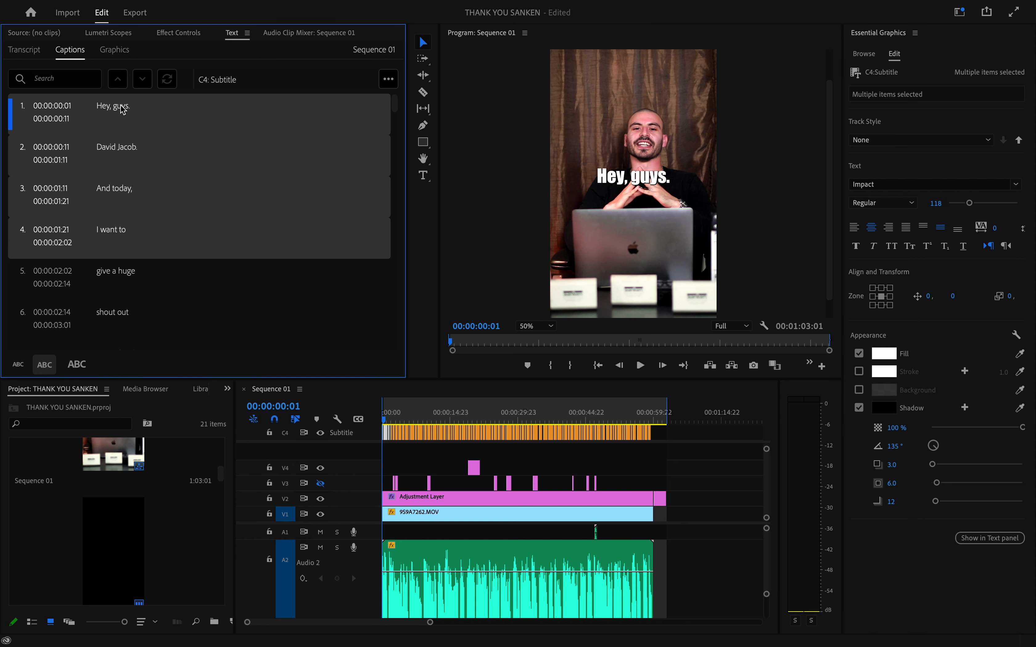
{"action": "left_click", "coordinate": [124, 147]}
{"action": "left_click", "coordinate": [125, 197]}
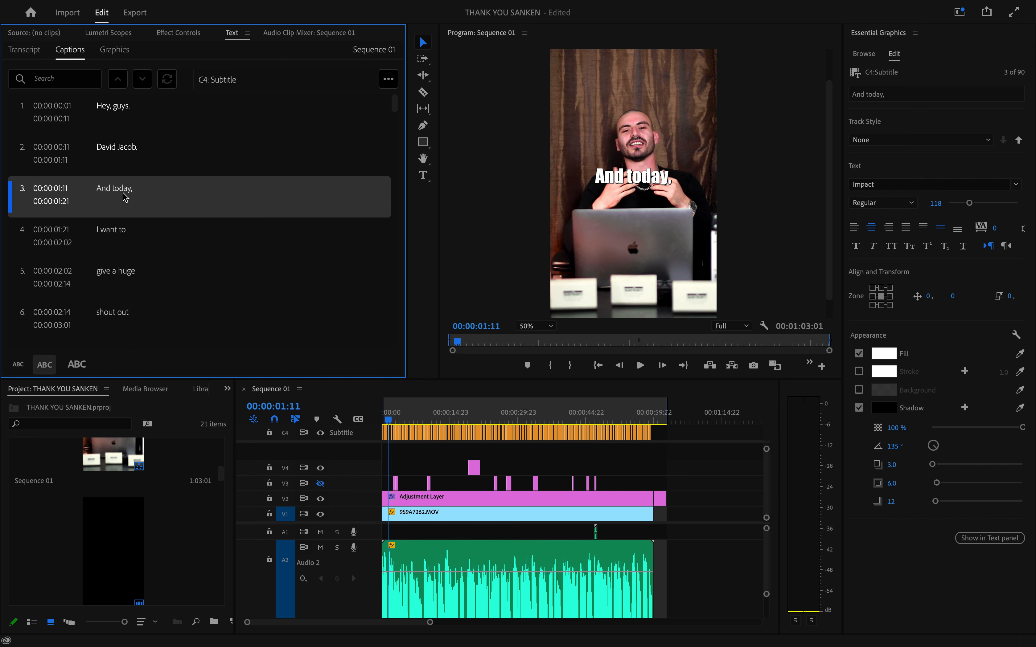
{"action": "left_click", "coordinate": [123, 231]}
{"action": "scroll", "coordinate": [131, 120], "scroll_direction": "down", "scroll_amount": 1}
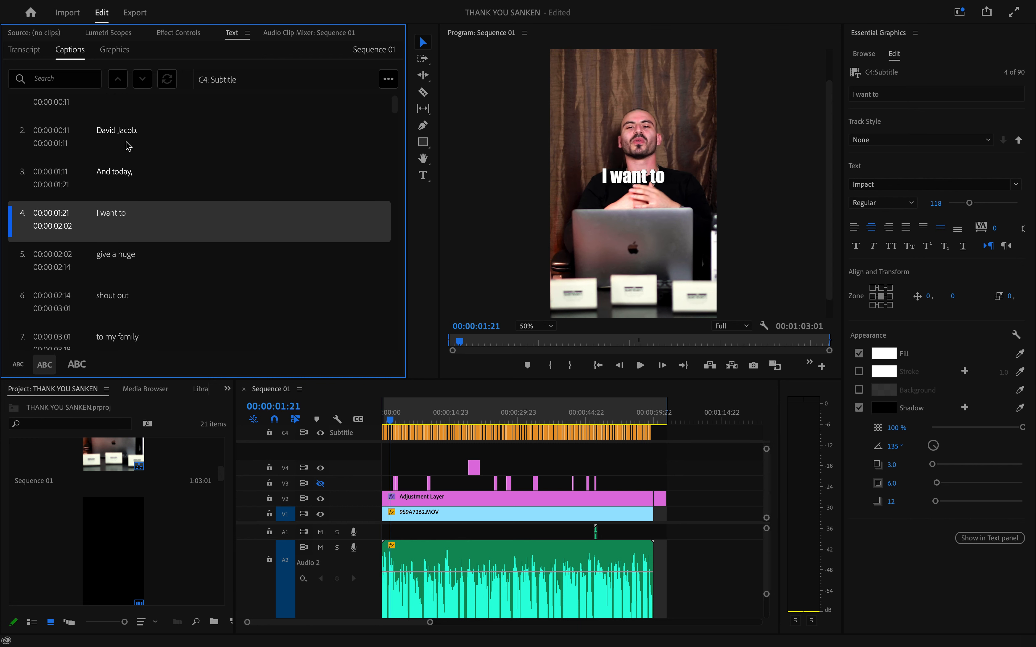
{"action": "scroll", "coordinate": [129, 145], "scroll_direction": "up", "scroll_amount": 1}
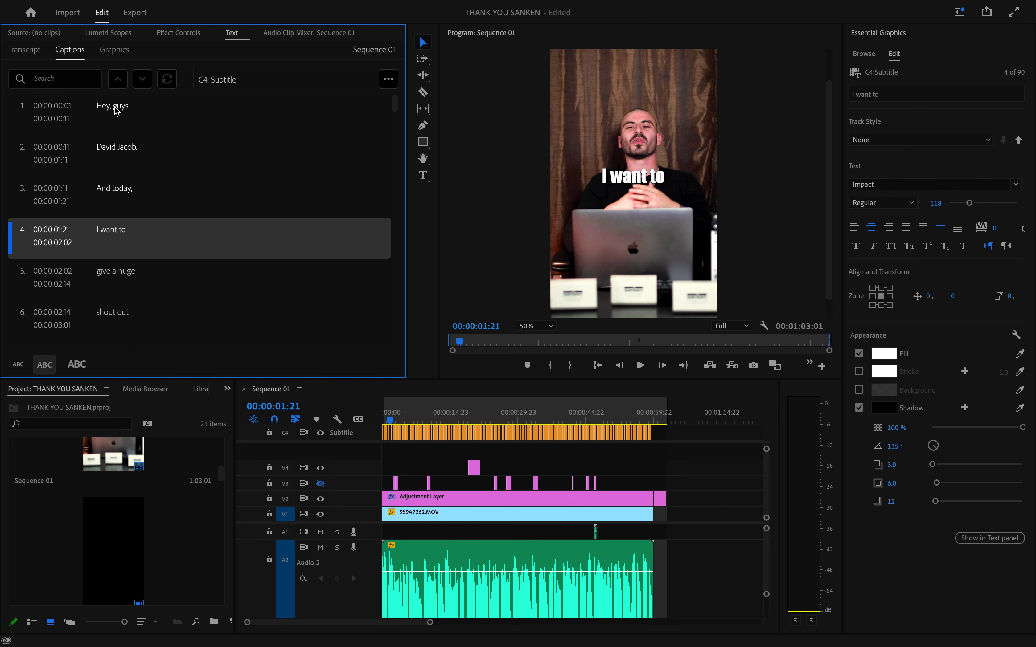
- Add a black stroke to the first caption, "Hey, guys."
{"action": "left_click", "coordinate": [117, 111]}
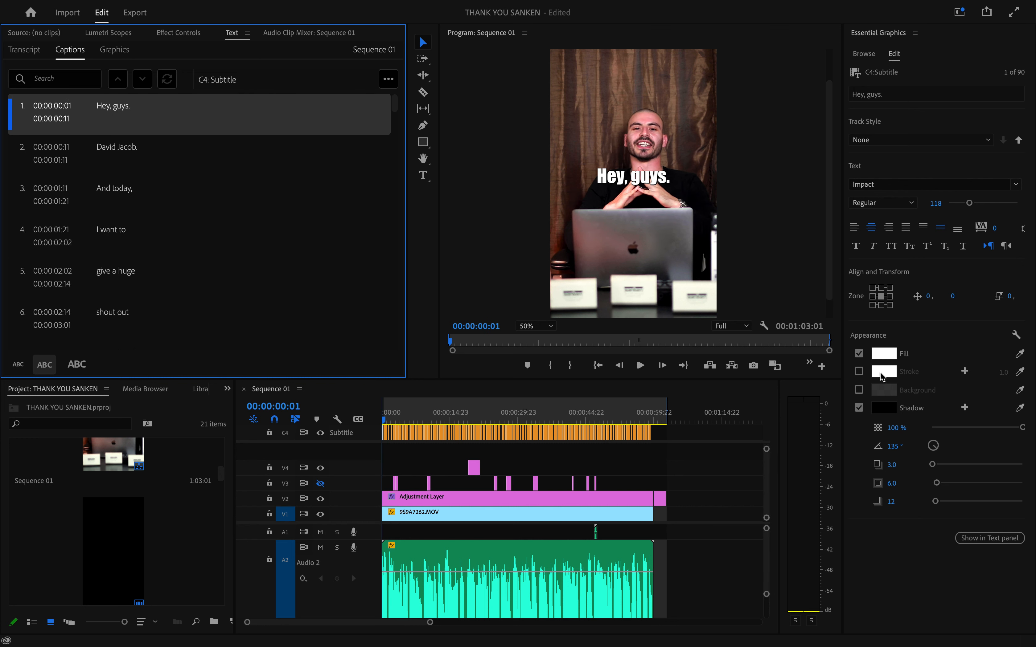
{"action": "left_click", "coordinate": [859, 371]}
{"action": "left_click", "coordinate": [883, 371]}
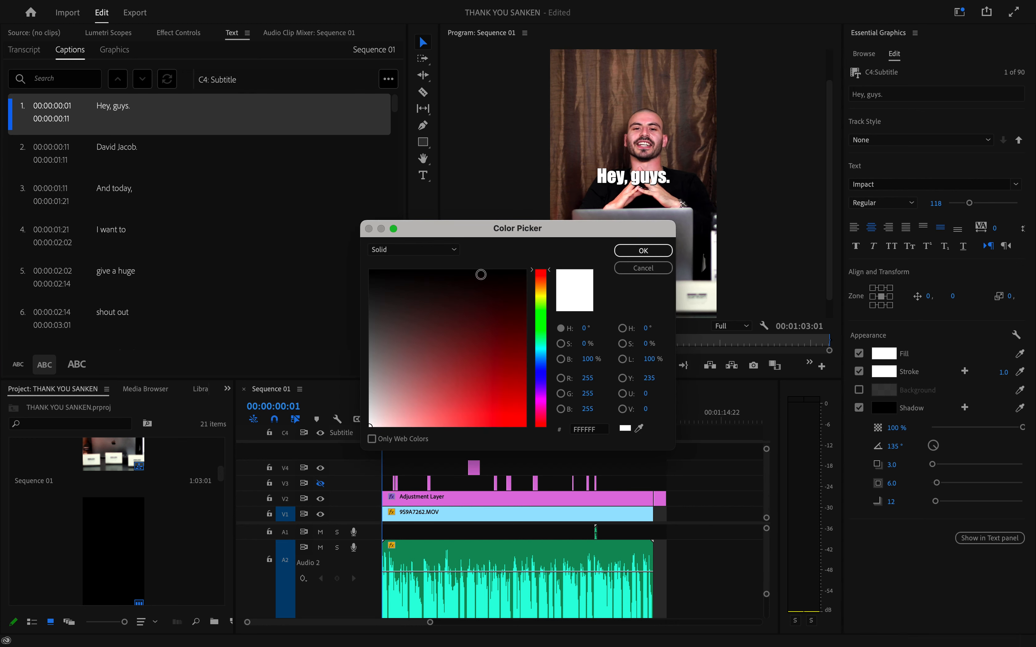
{"action": "left_click", "coordinate": [515, 271]}
{"action": "left_click", "coordinate": [644, 250]}
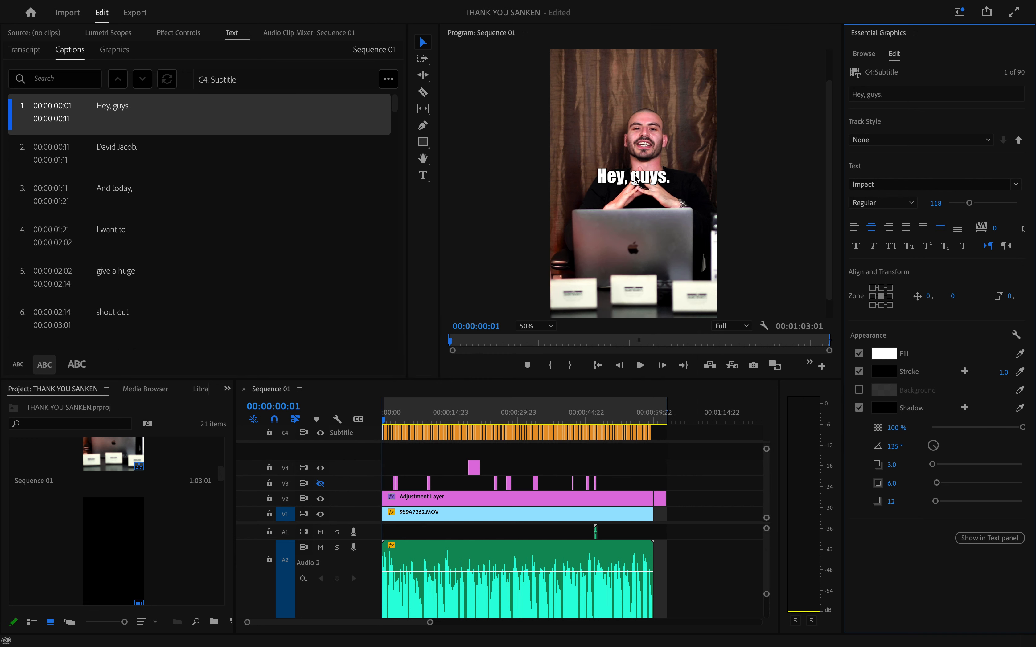
- Select the text of "Hey, guys." on the video, set its black stroke width to 38, and briefly play the sequence
{"action": "double_click", "coordinate": [634, 178]}
{"action": "left_click", "coordinate": [1003, 373]}
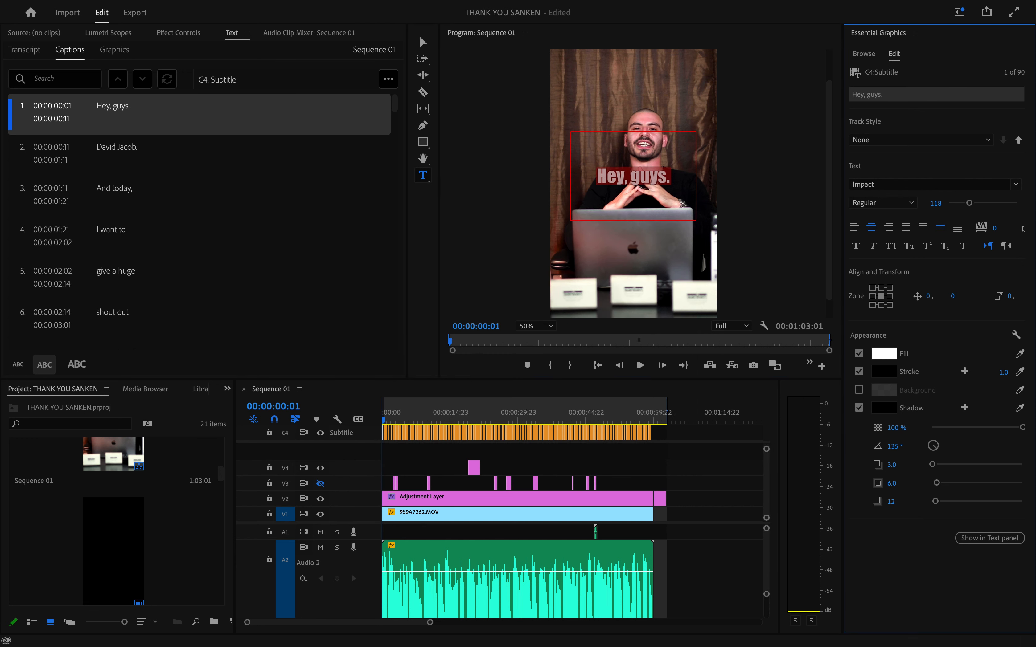
{"action": "left_click", "coordinate": [859, 372]}
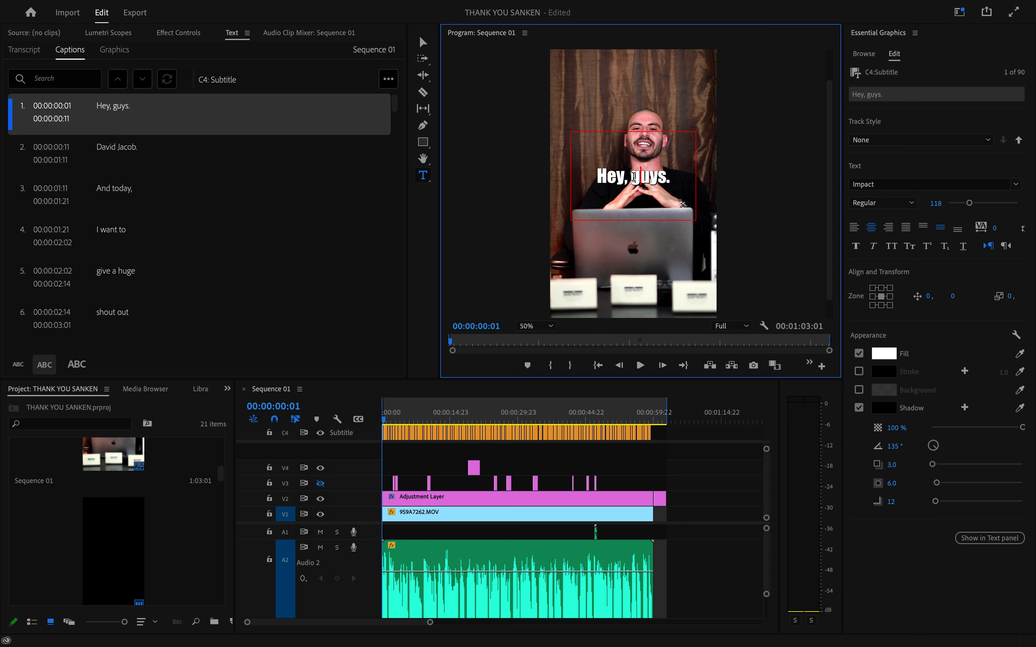
{"action": "left_click", "coordinate": [859, 372]}
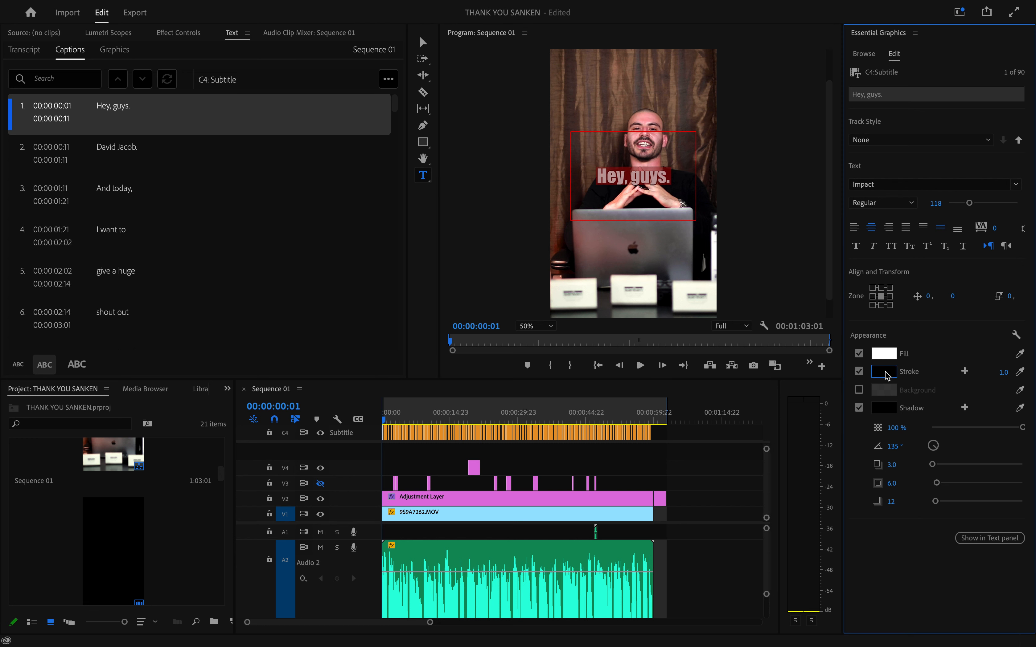
{"action": "left_click", "coordinate": [890, 376]}
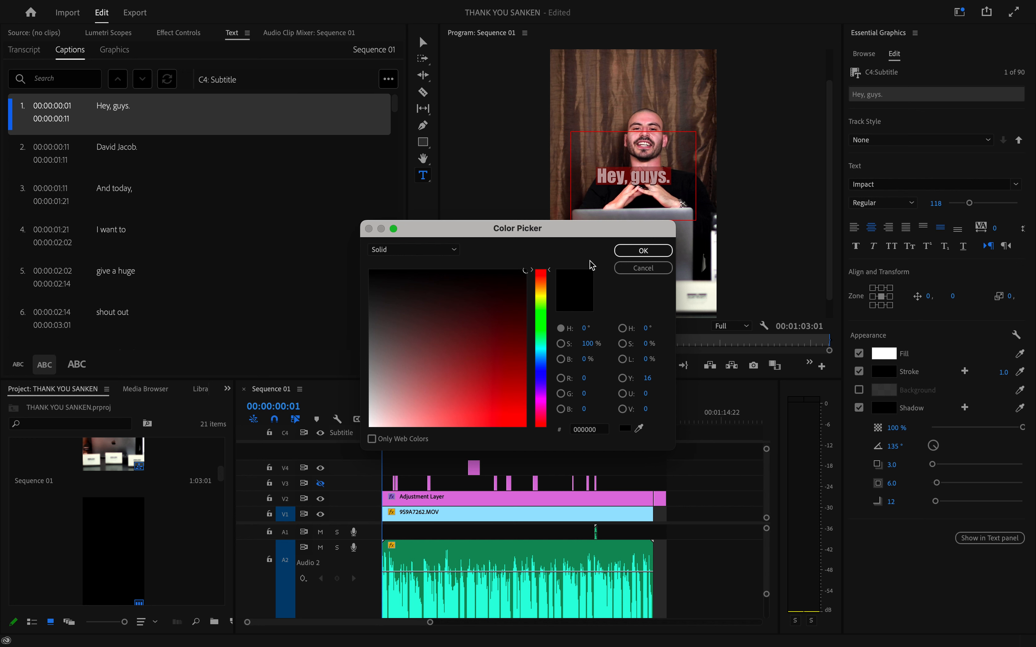
{"action": "left_click", "coordinate": [638, 252]}
{"action": "left_click_drag", "start_coordinate": [1003, 372], "coordinate": [990, 371]}
{"action": "left_click", "coordinate": [384, 423]}
{"action": "key", "text": "space"}
{"action": "key", "text": "space"}
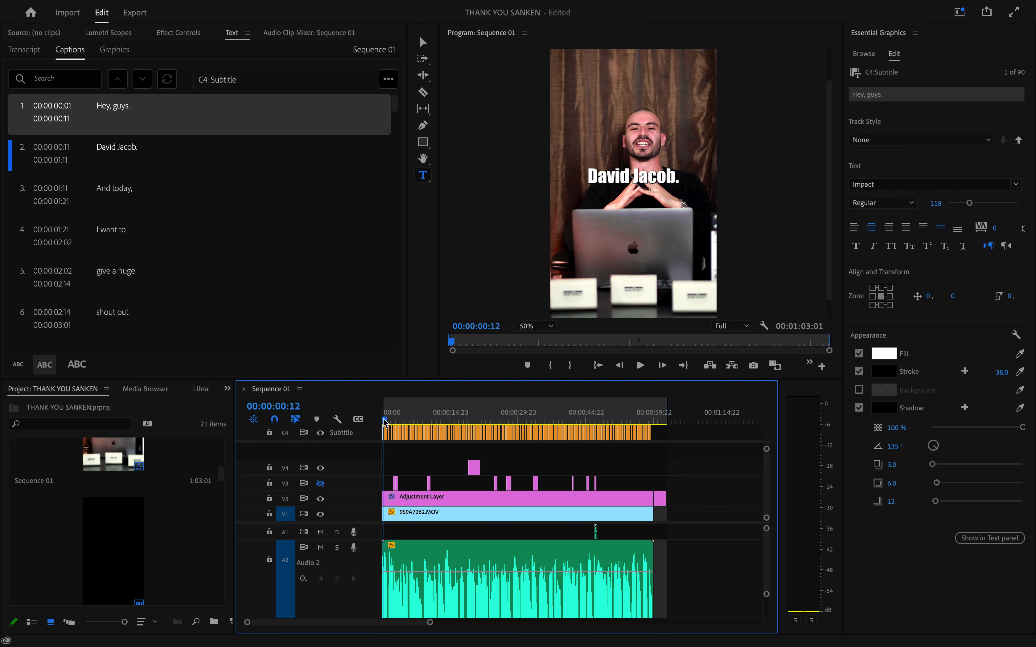
- Give the second caption's text a black stroke with a width of 38 and play the opening to check both captions
{"action": "left_click", "coordinate": [108, 154]}
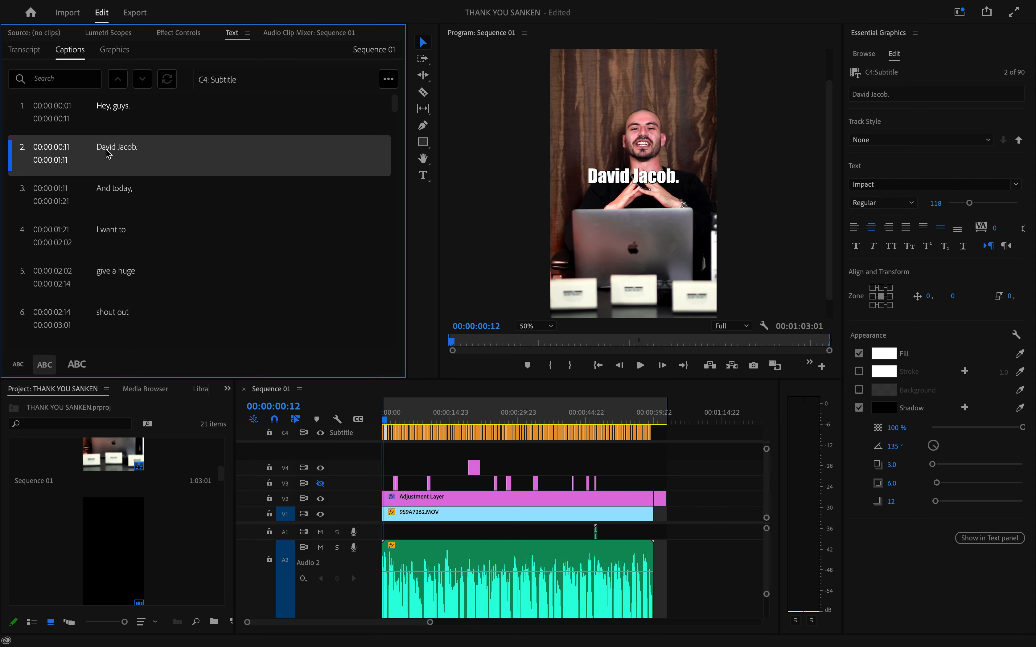
{"action": "double_click", "coordinate": [612, 180]}
{"action": "left_click", "coordinate": [860, 371]}
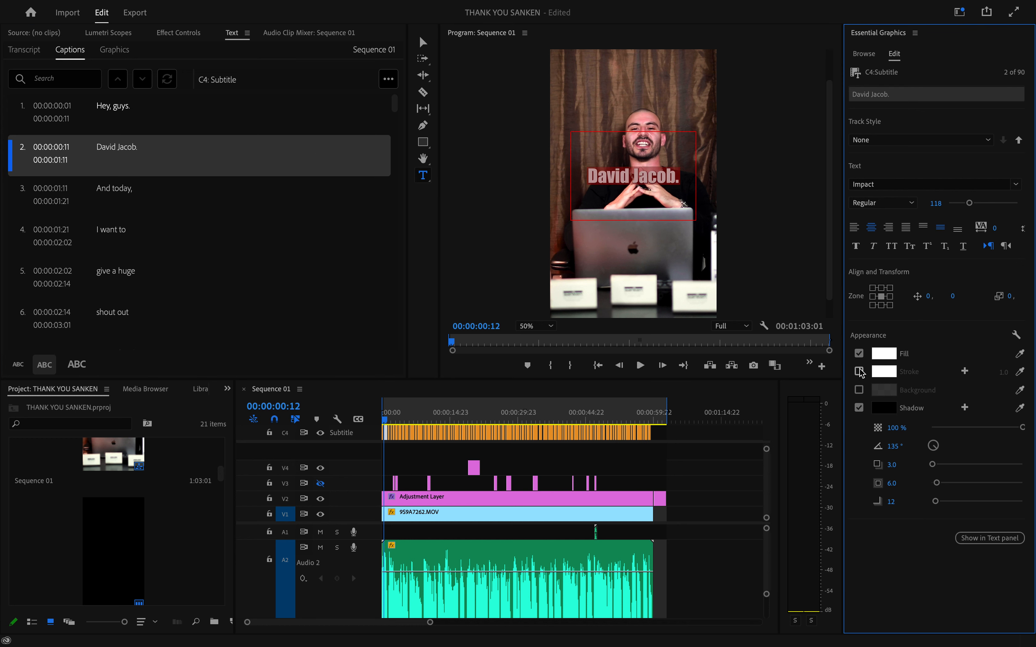
{"action": "left_click", "coordinate": [884, 371]}
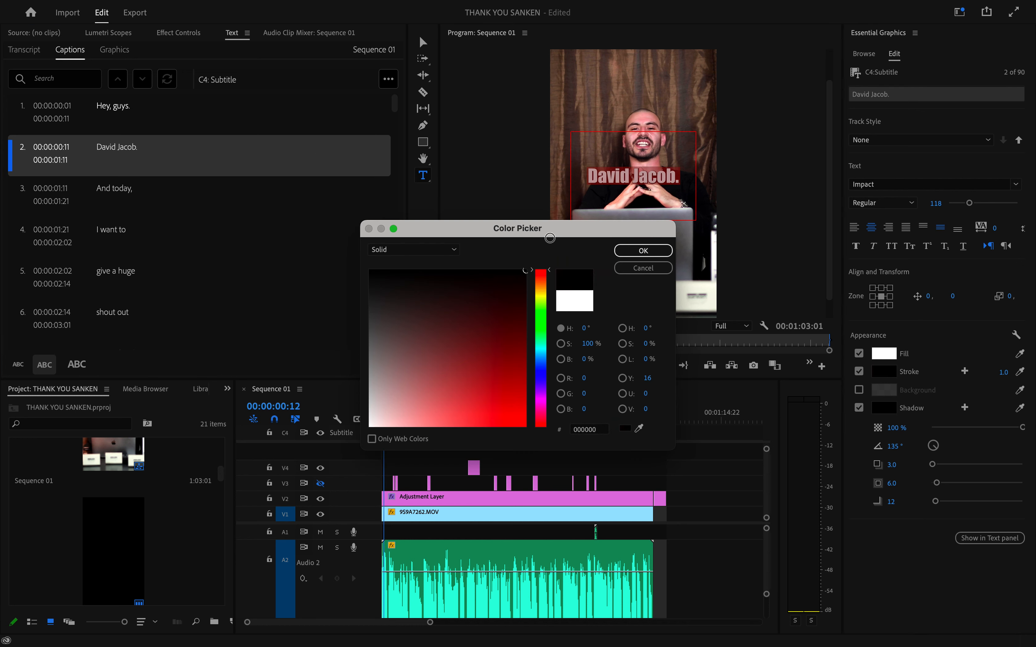
{"action": "left_click", "coordinate": [642, 251]}
{"action": "left_click_drag", "start_coordinate": [1003, 375], "coordinate": [1019, 376]}
{"action": "left_click_drag", "start_coordinate": [383, 421], "coordinate": [357, 420]}
{"action": "key", "text": "space"}
{"action": "key", "text": "space"}
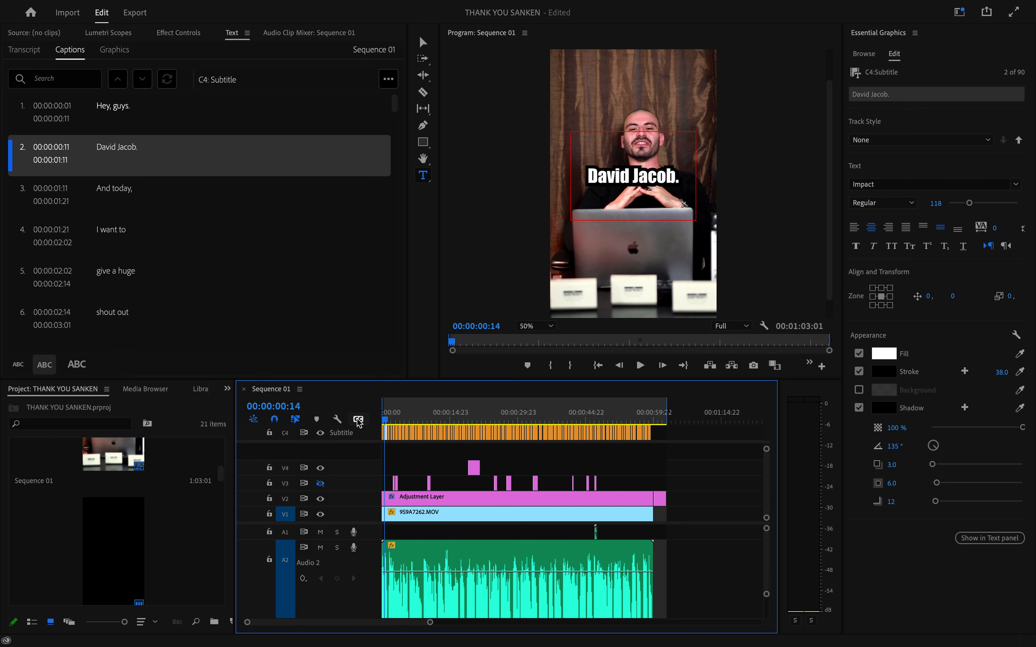
{"action": "left_click_drag", "start_coordinate": [387, 418], "coordinate": [384, 420]}
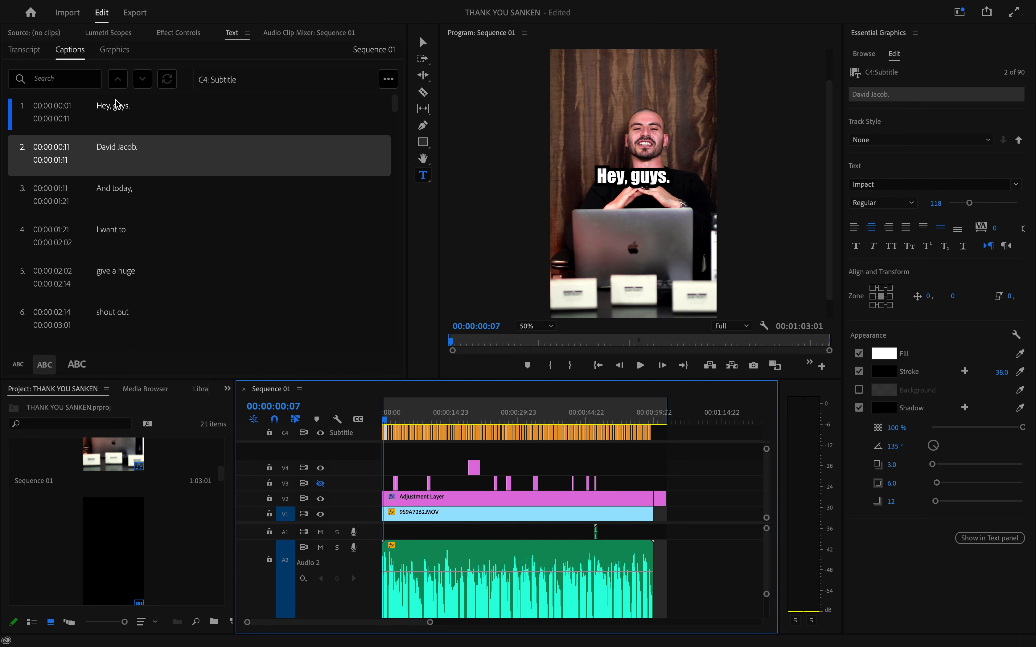
- Change the fill of only the word "guys." in the first caption to bright yellow, E5FF00
{"action": "left_click", "coordinate": [119, 110]}
{"action": "double_click", "coordinate": [656, 181]}
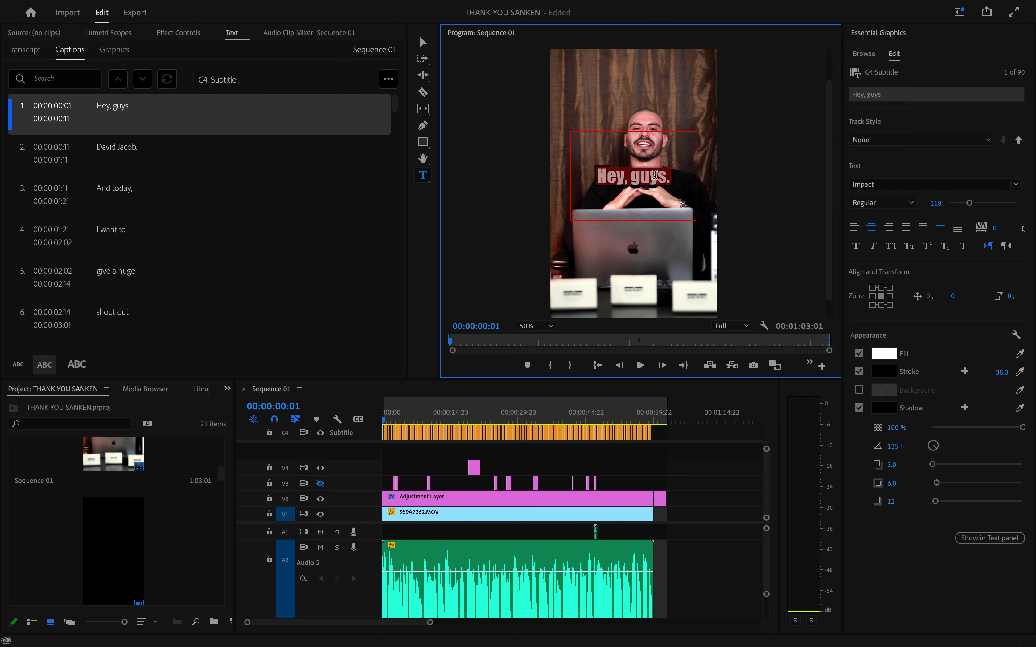
{"action": "left_click", "coordinate": [655, 175]}
{"action": "left_click_drag", "start_coordinate": [633, 176], "coordinate": [681, 175]}
{"action": "left_click", "coordinate": [884, 353]}
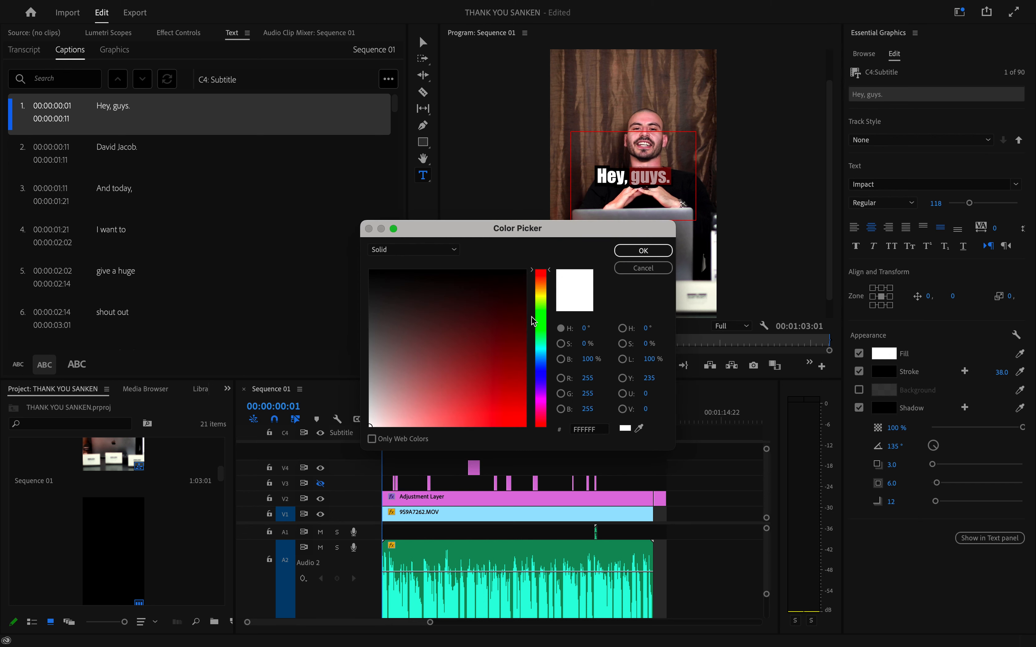
{"action": "left_click", "coordinate": [547, 299]}
{"action": "left_click_drag", "start_coordinate": [497, 370], "coordinate": [526, 426]}
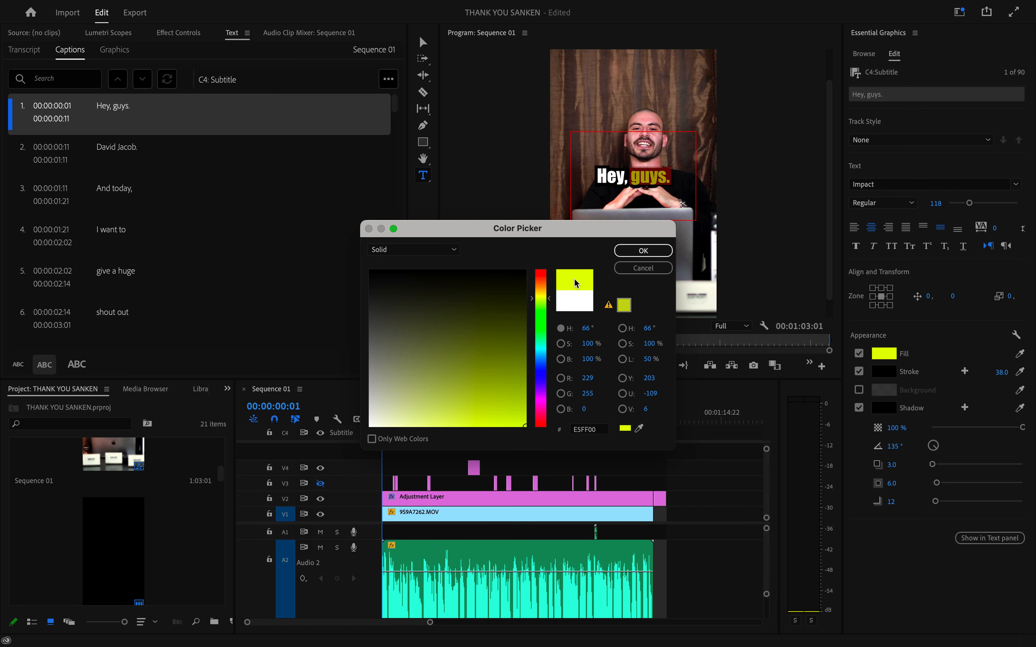
{"action": "left_click", "coordinate": [648, 252]}
- Copy the hex code of the fill colour used on "guys."
{"action": "left_click", "coordinate": [883, 353]}
{"action": "left_click", "coordinate": [588, 429]}
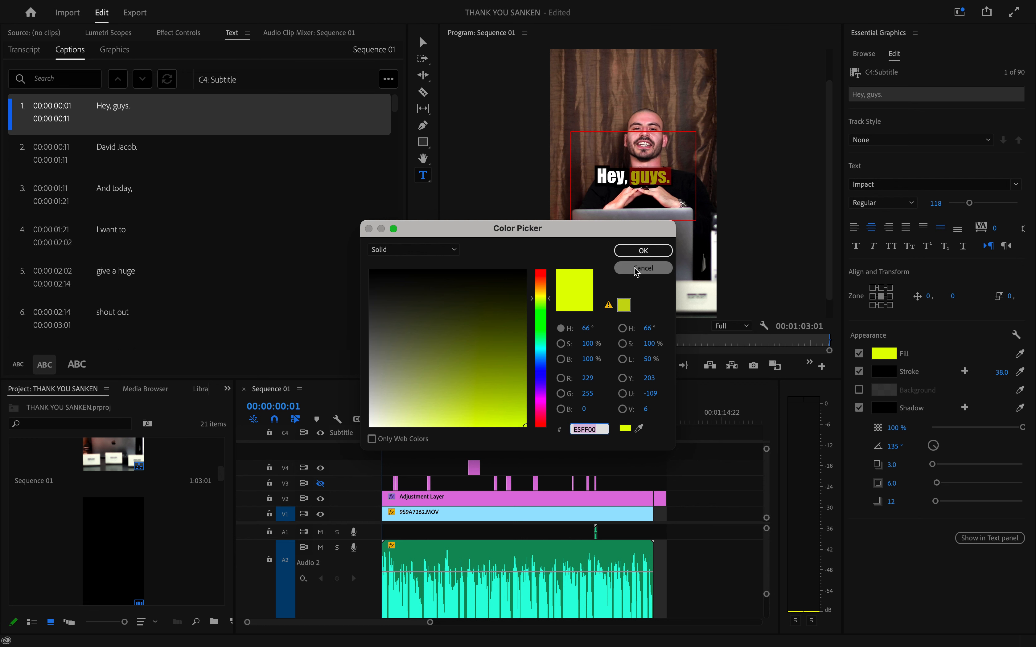
{"action": "left_click", "coordinate": [642, 268]}
- Change the fill of only the first word in the second caption to E5FF00, then return to the first caption
{"action": "left_click", "coordinate": [132, 155]}
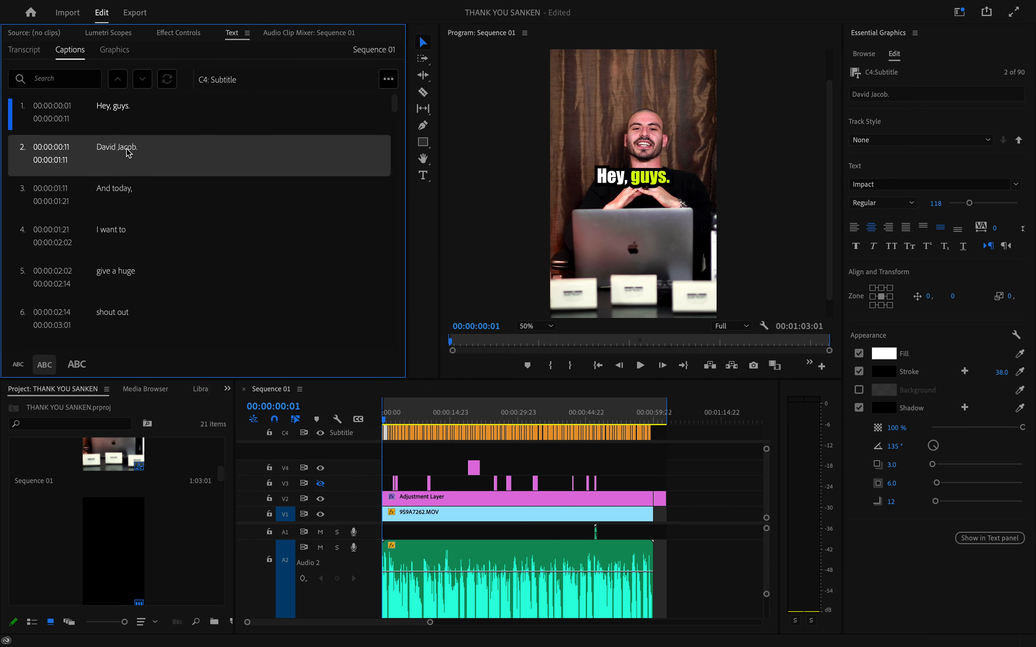
{"action": "left_click", "coordinate": [120, 190]}
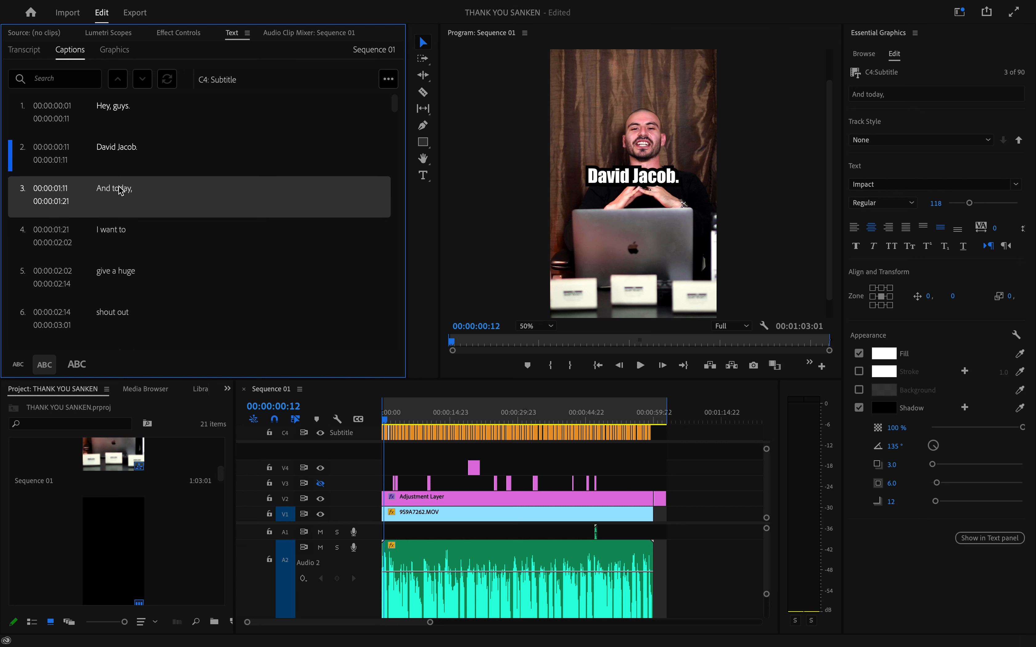
{"action": "left_click", "coordinate": [122, 152]}
{"action": "left_click", "coordinate": [618, 177]}
{"action": "left_click", "coordinate": [618, 177]}
{"action": "left_click_drag", "start_coordinate": [629, 177], "coordinate": [559, 182]}
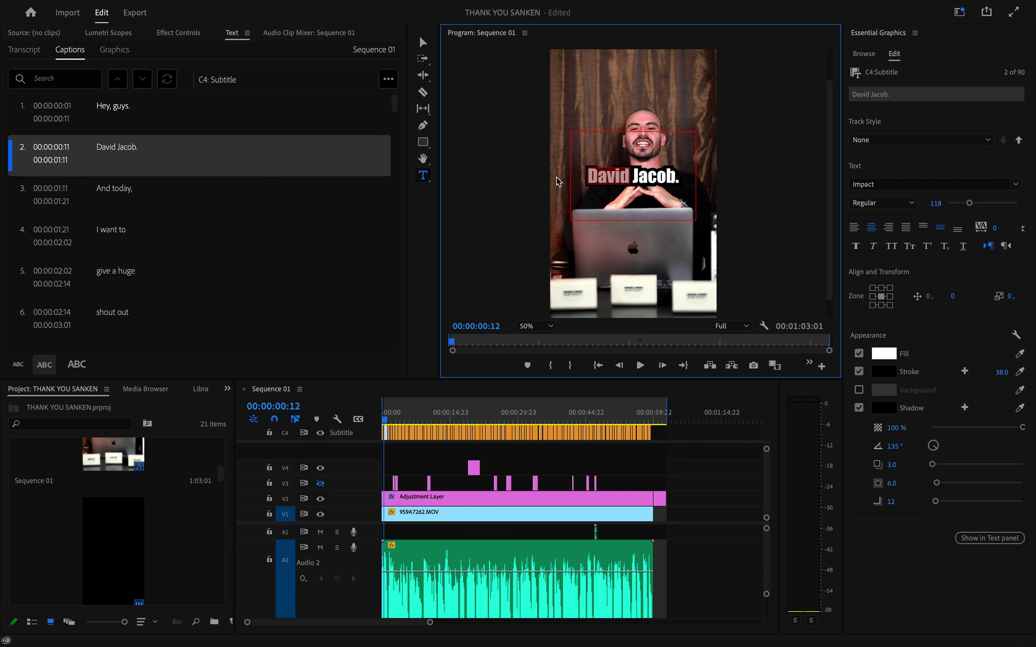
{"action": "left_click", "coordinate": [884, 360]}
{"action": "left_click", "coordinate": [583, 429]}
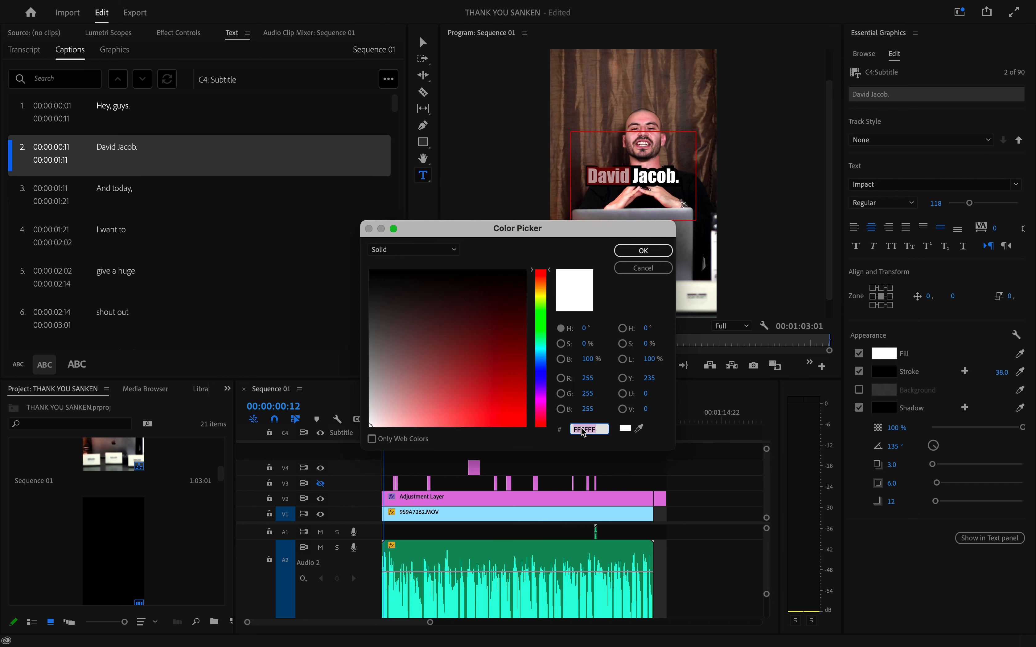
{"action": "type", "text": "FFFF00"}
{"action": "left_click", "coordinate": [644, 251]}
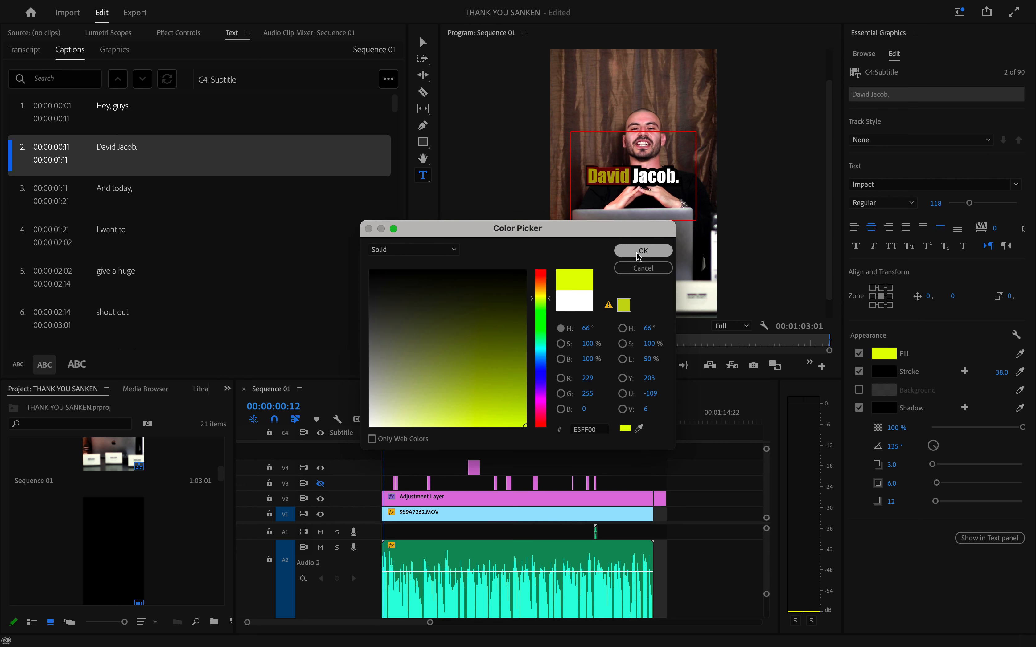
{"action": "left_click", "coordinate": [123, 117]}
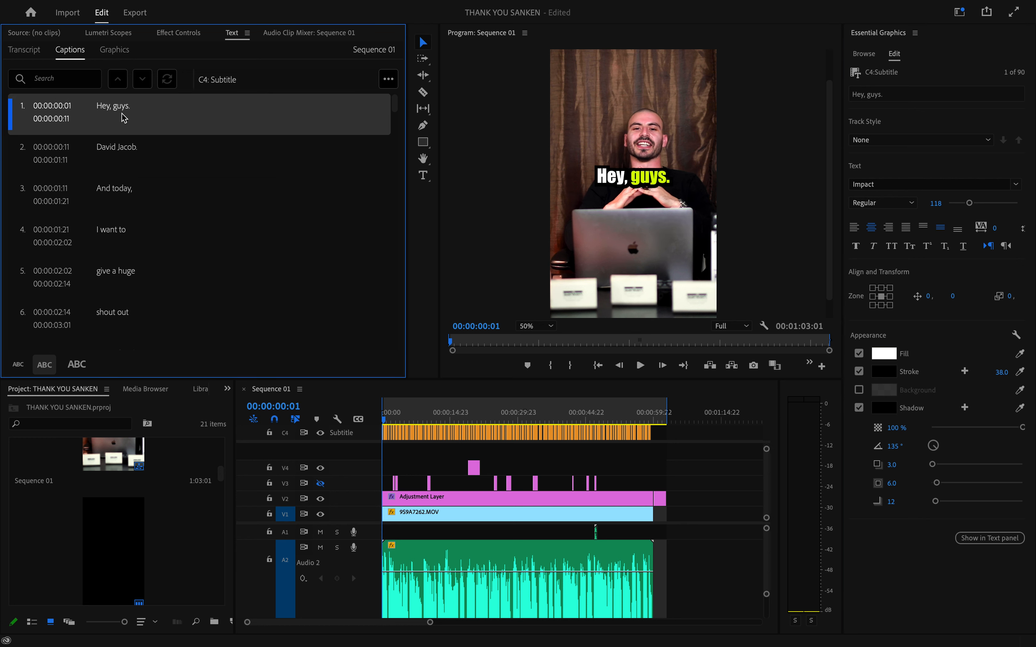
- Centre the "shout out" caption in the frame and set its text to the Impact font at size 118
{"action": "key", "text": "space"}
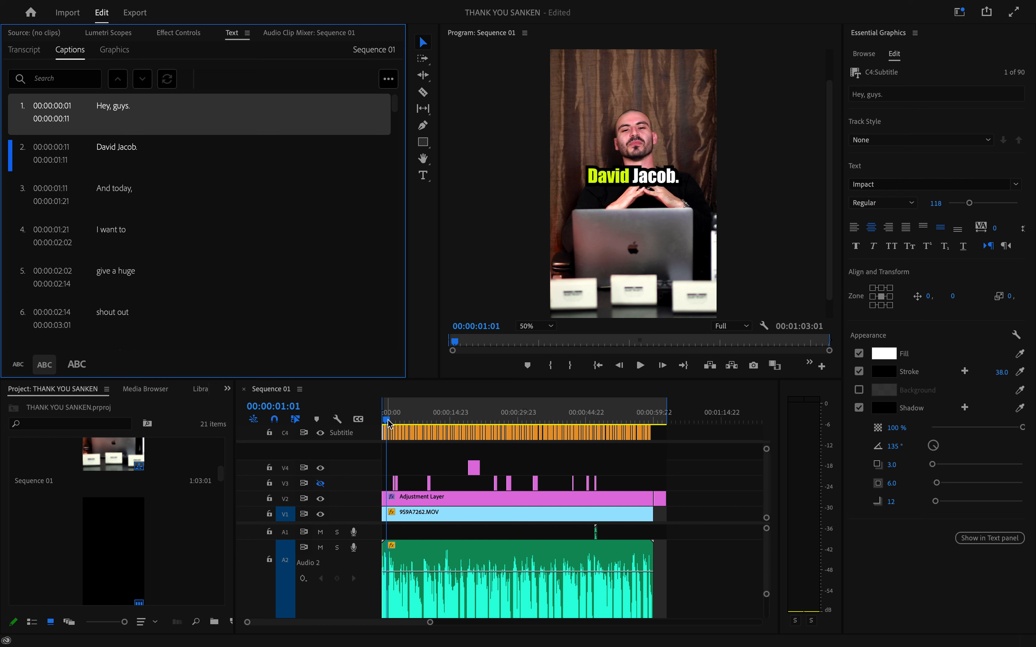
{"action": "left_click_drag", "start_coordinate": [387, 420], "coordinate": [397, 419]}
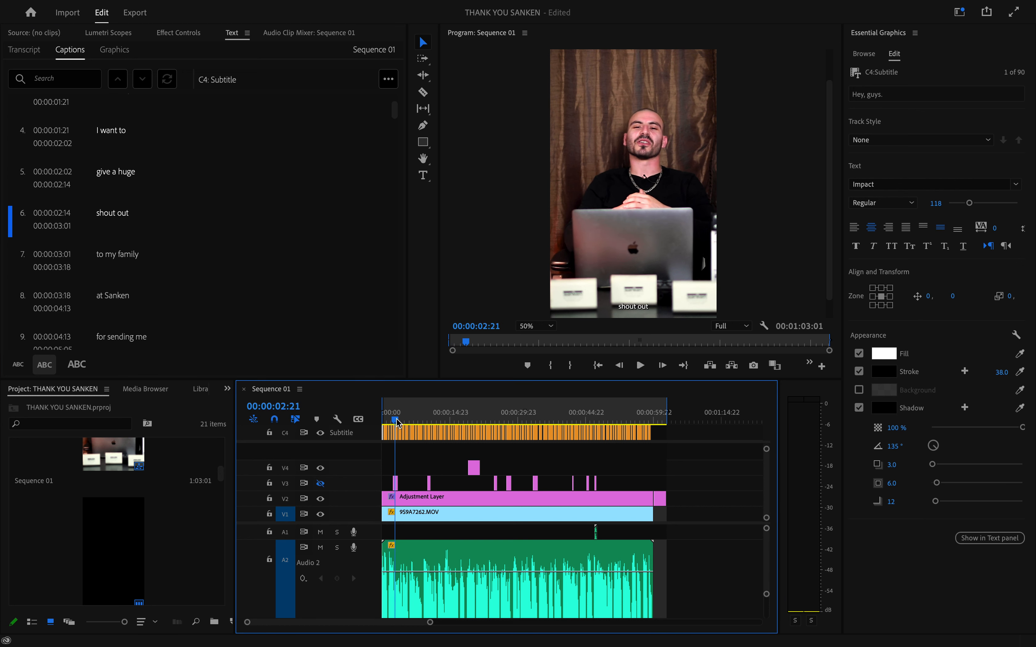
{"action": "left_click", "coordinate": [117, 226]}
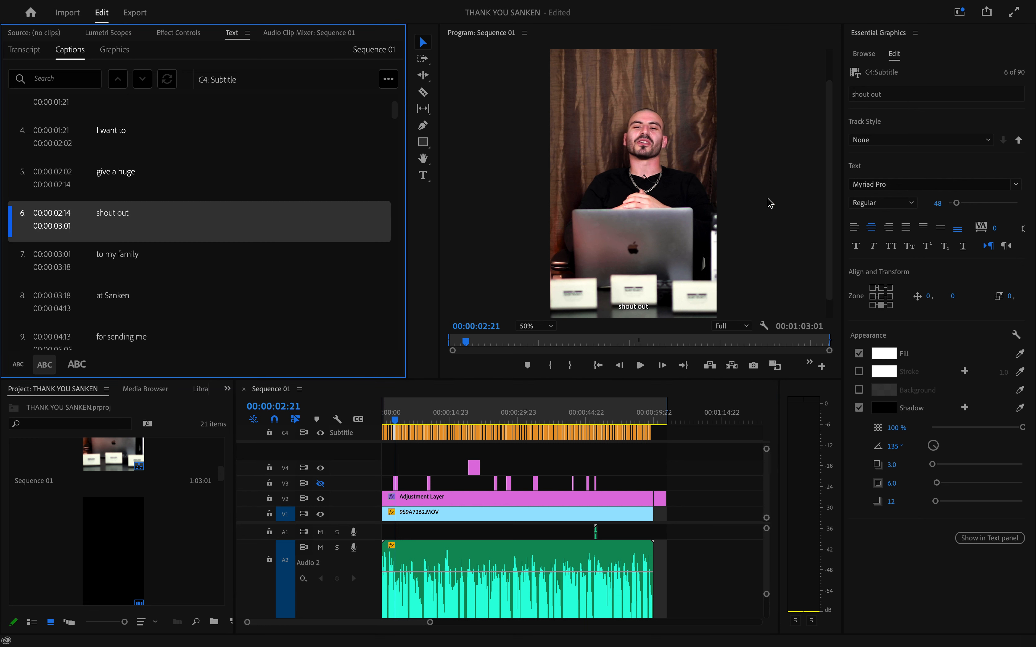
{"action": "left_click", "coordinate": [884, 299]}
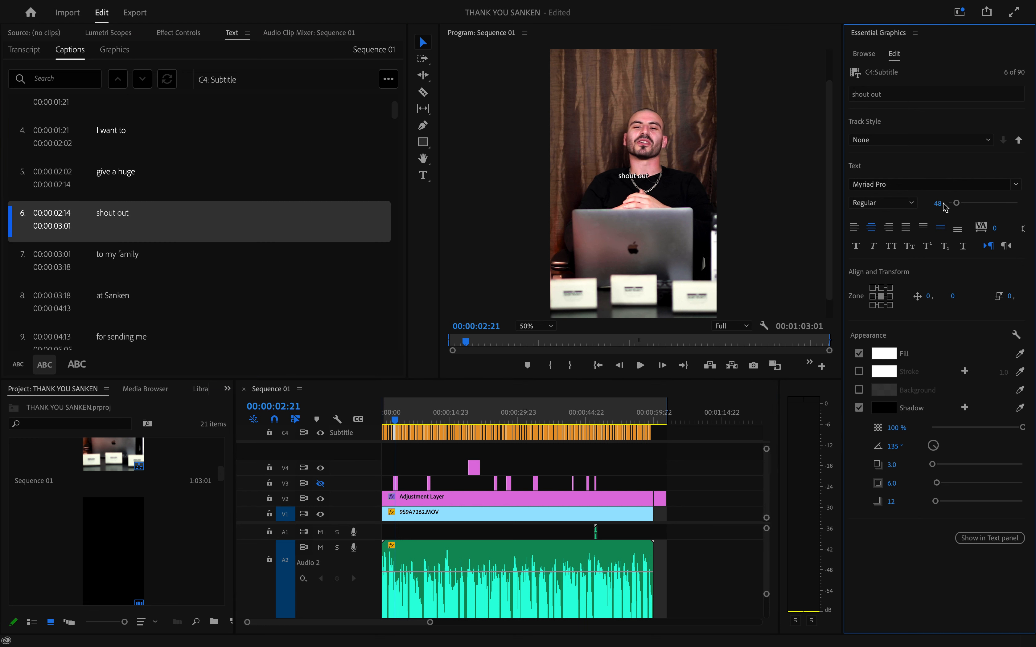
{"action": "left_click", "coordinate": [932, 201]}
{"action": "key", "text": "Return"}
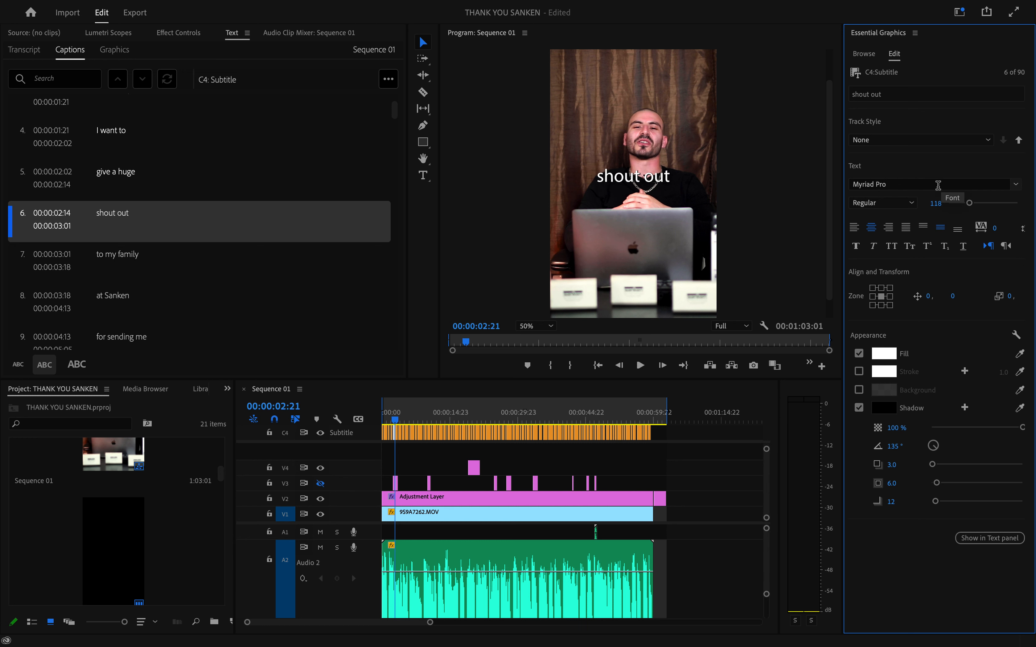
{"action": "left_click", "coordinate": [938, 184]}
{"action": "type", "text": "imp"}
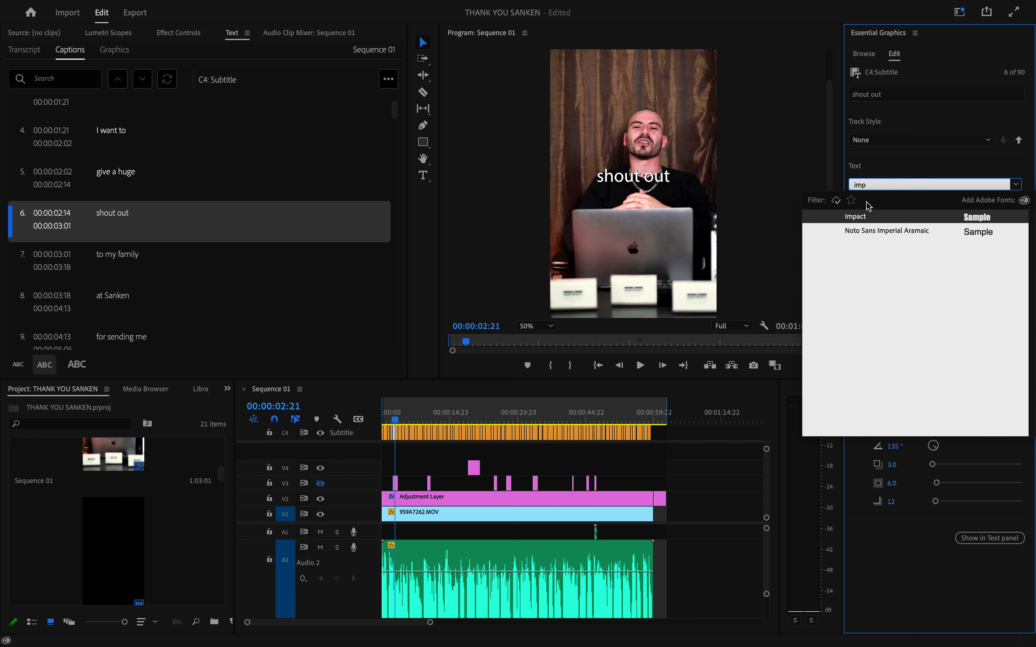
{"action": "left_click", "coordinate": [864, 217]}
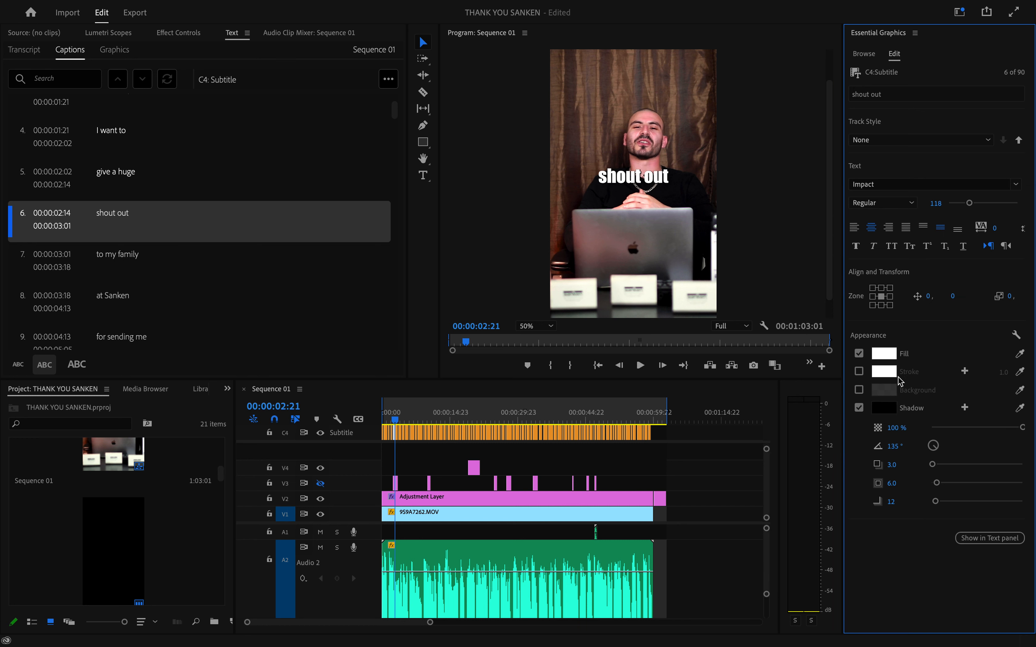
- Give the whole "shout out" caption text a black stroke with a width of 44
{"action": "double_click", "coordinate": [608, 175]}
{"action": "left_click", "coordinate": [859, 371]}
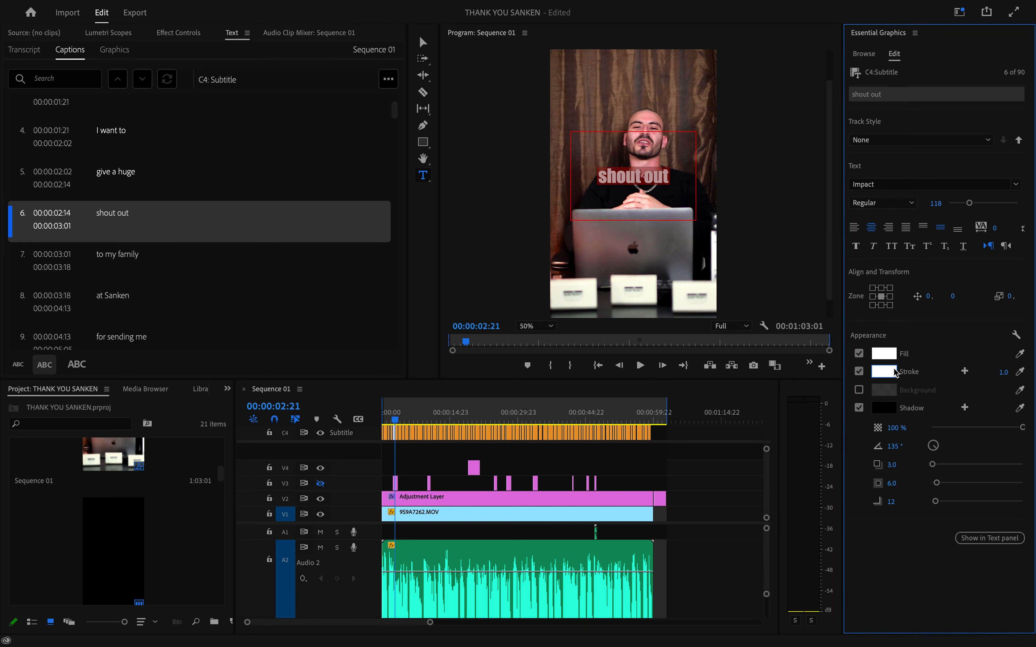
{"action": "left_click", "coordinate": [884, 371]}
{"action": "left_click", "coordinate": [507, 280]}
{"action": "left_click", "coordinate": [640, 253]}
{"action": "mouse_move", "coordinate": [1003, 372]}
{"action": "left_mouse_down"}
{"action": "mouse_move", "coordinate": [1018, 372]}
{"action": "mouse_move", "coordinate": [990, 371]}
{"action": "left_mouse_up"}
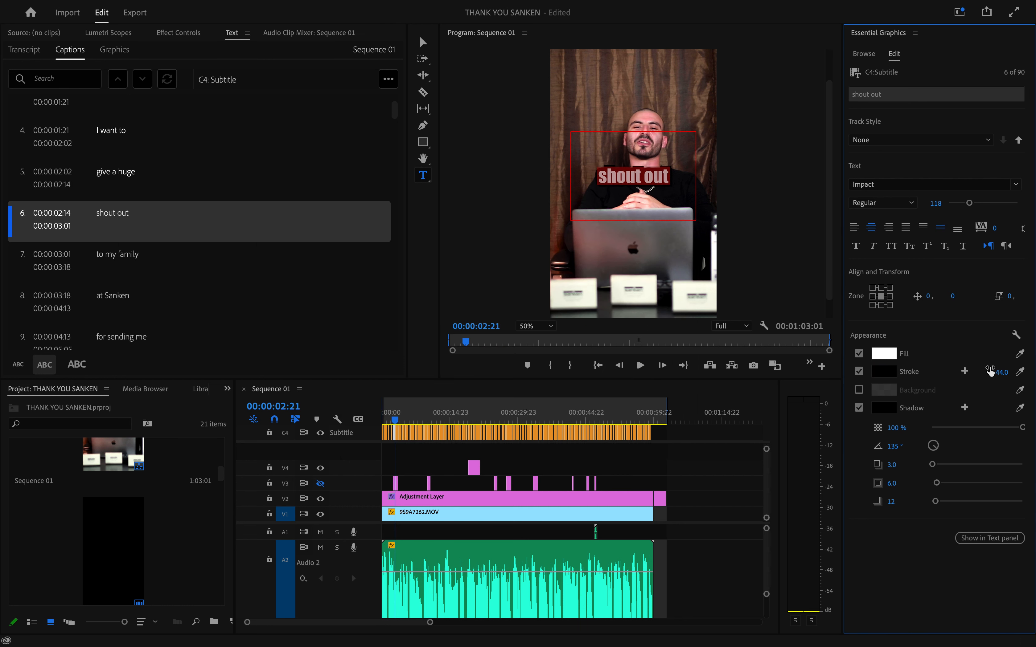
- Change the fill of only the word "shout" to the copied yellow, E5FF00
{"action": "left_click", "coordinate": [615, 176]}
{"action": "left_click_drag", "start_coordinate": [644, 176], "coordinate": [575, 178]}
{"action": "left_click", "coordinate": [633, 173]}
{"action": "left_click", "coordinate": [883, 373]}
{"action": "left_click", "coordinate": [583, 430]}
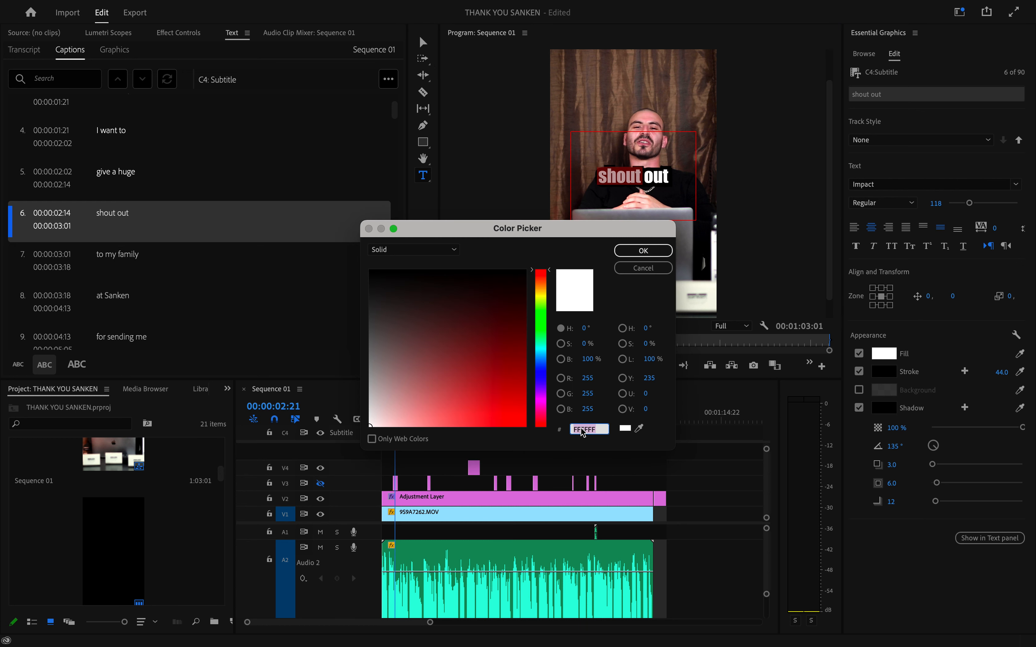
{"action": "key", "text": "super+v"}
{"action": "left_click", "coordinate": [642, 253]}
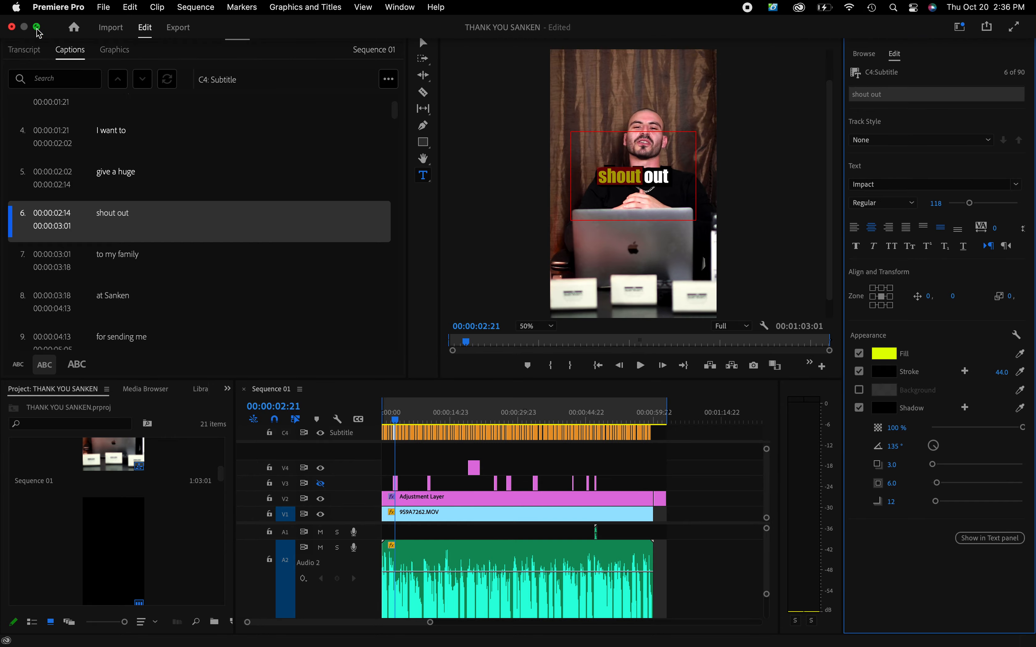
- Leave full-screen view and bring up the minimised Safari window with remove.bg and the other minimised window
{"action": "left_click", "coordinate": [37, 27]}
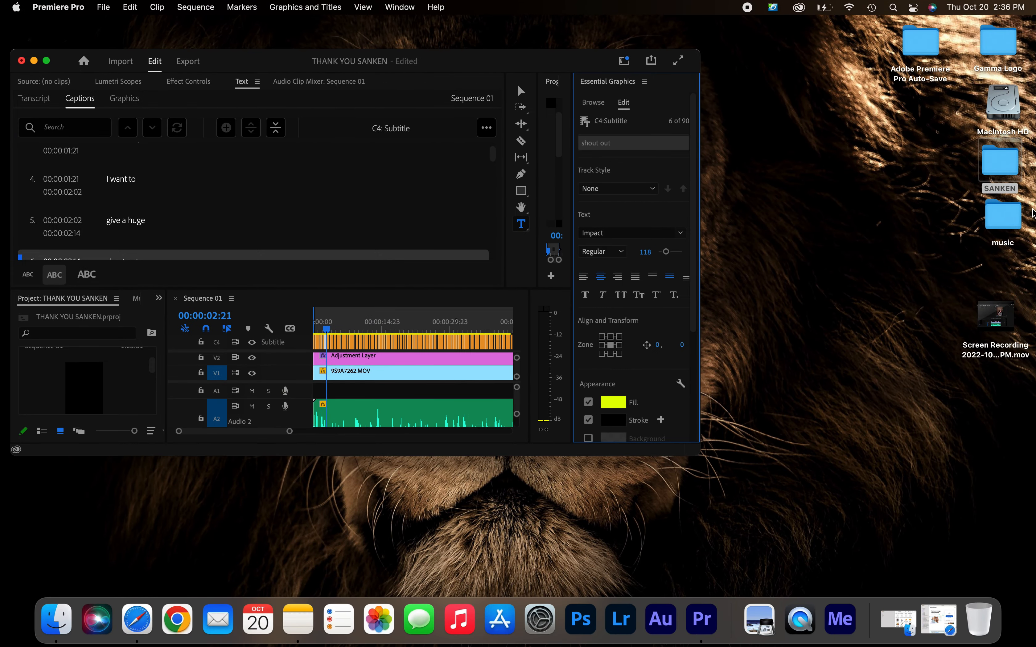
{"action": "left_click", "coordinate": [939, 619]}
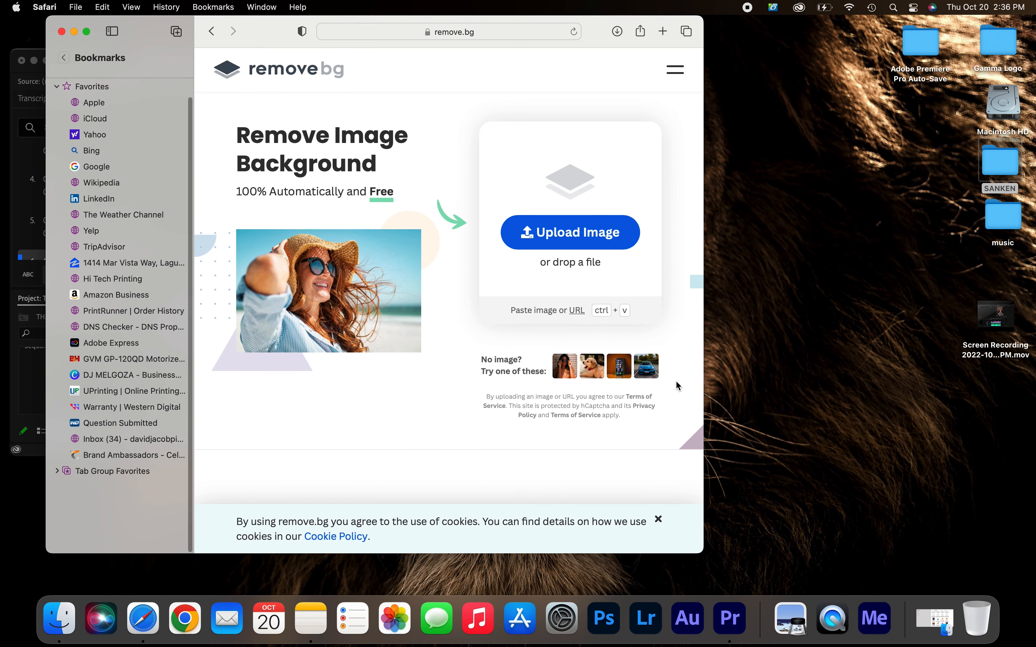
{"action": "left_click", "coordinate": [934, 618]}
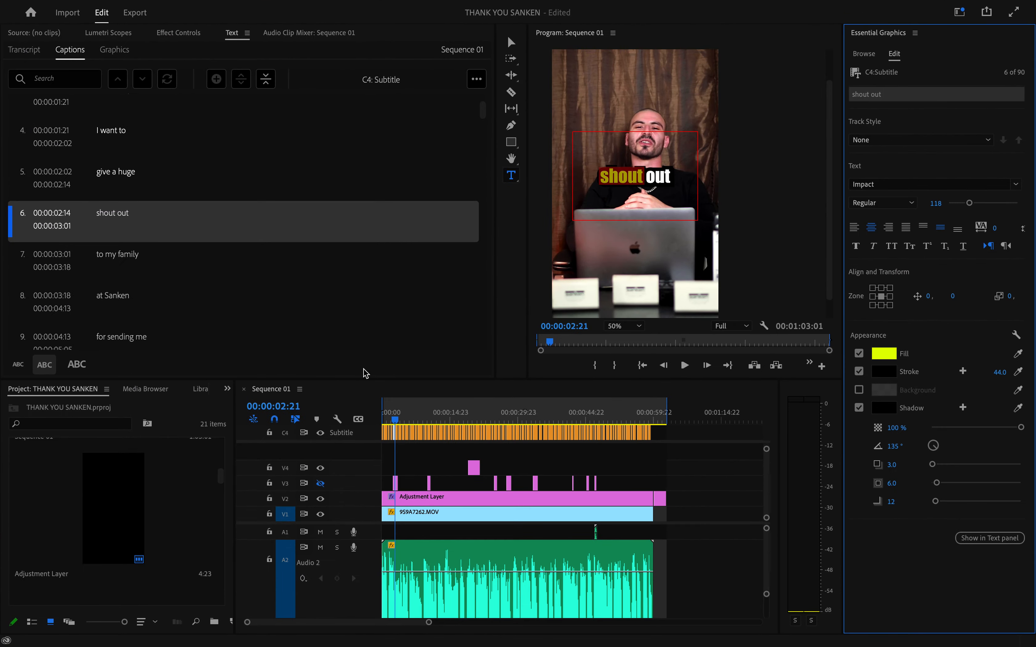
- Make video track V3 visible and play the sequence from the start to check the captions with the overlays
{"action": "left_click", "coordinate": [321, 484]}
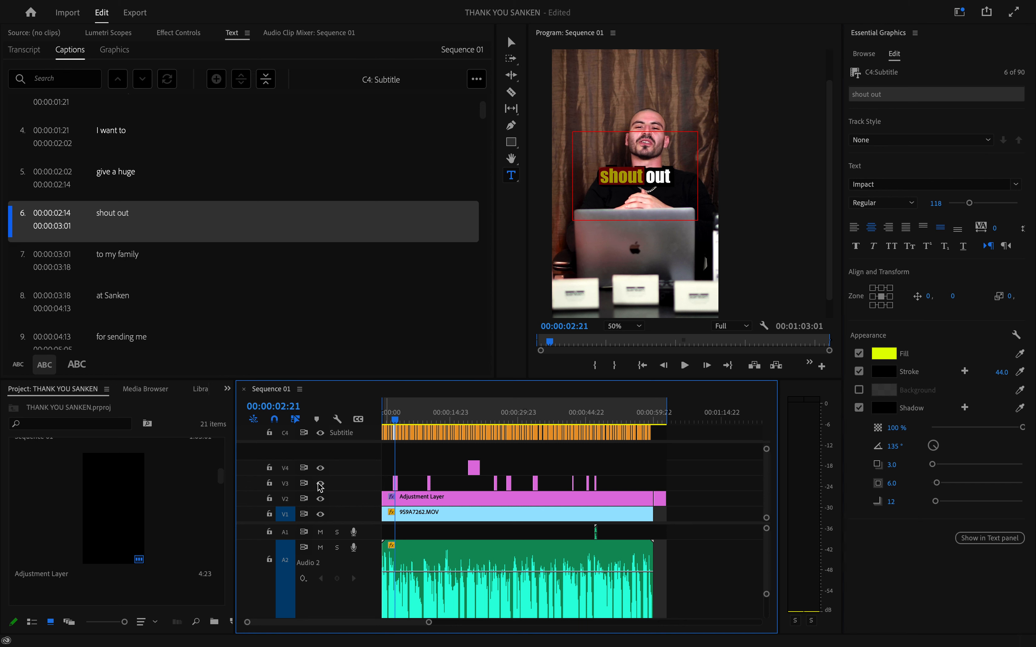
{"action": "left_click_drag", "start_coordinate": [395, 419], "coordinate": [362, 417]}
{"action": "key", "text": "space"}
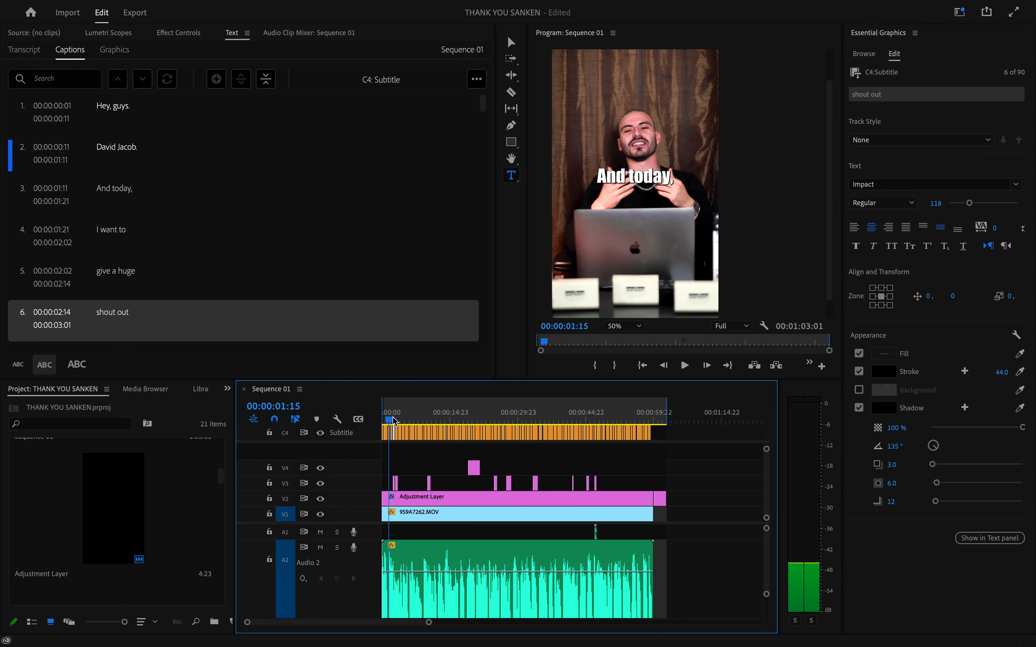
{"action": "key", "text": "space"}
- Centre the "to my family" caption in the frame and set its text to Impact at size 118
{"action": "left_click_drag", "start_coordinate": [395, 418], "coordinate": [397, 417]}
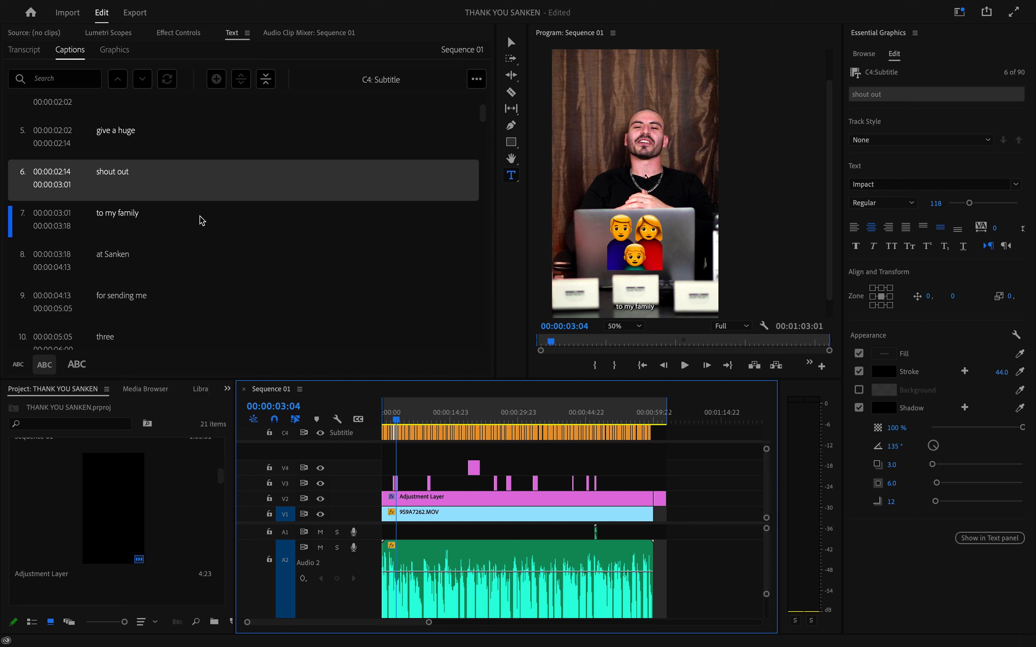
{"action": "left_click", "coordinate": [140, 221]}
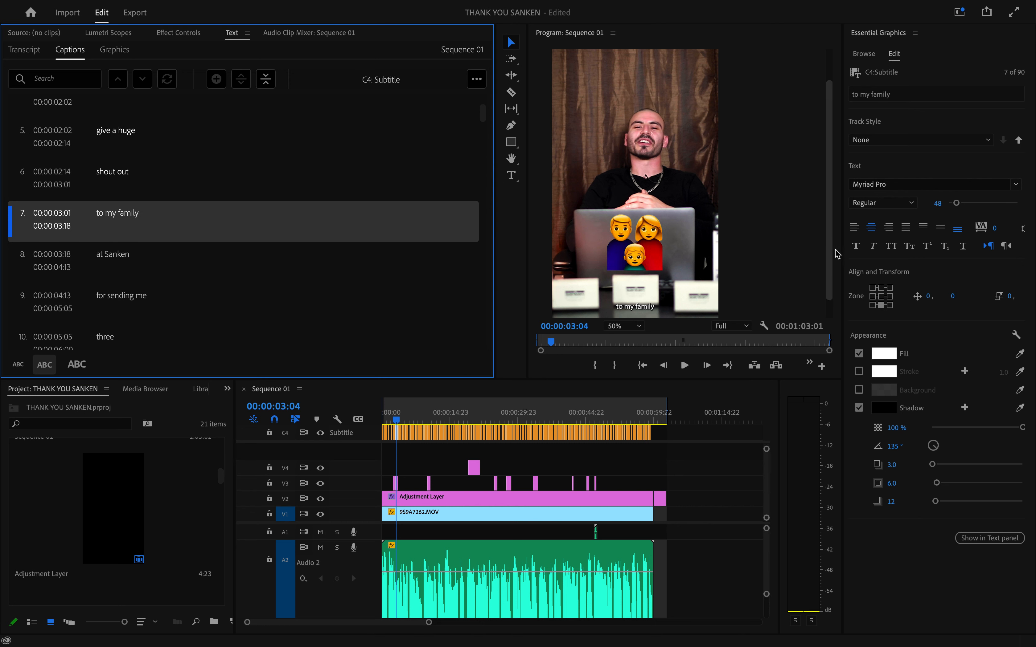
{"action": "left_click", "coordinate": [881, 297]}
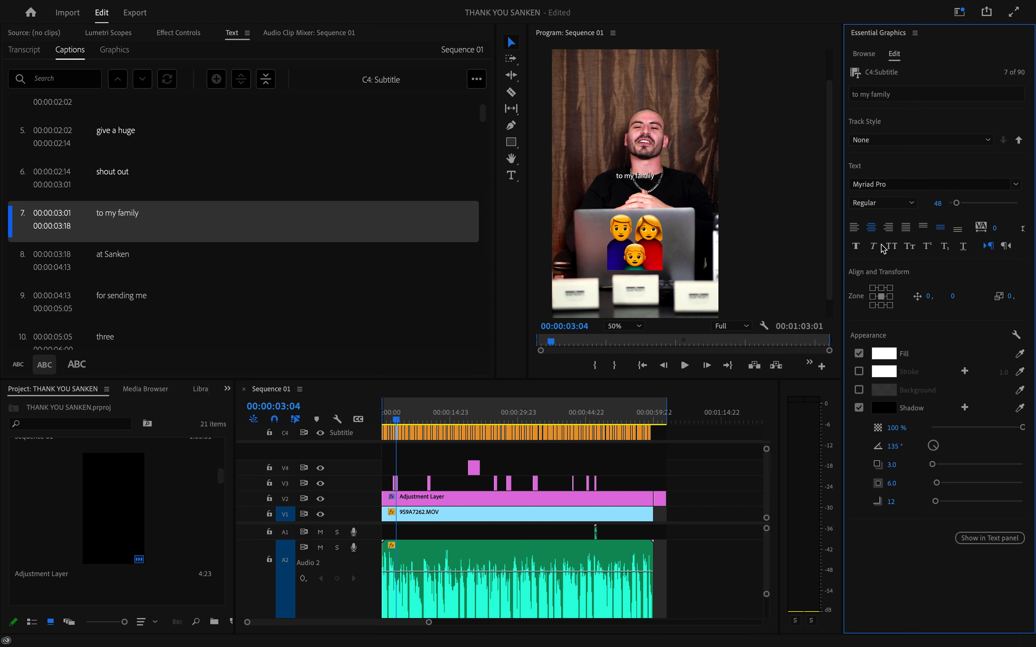
{"action": "double_click", "coordinate": [639, 176]}
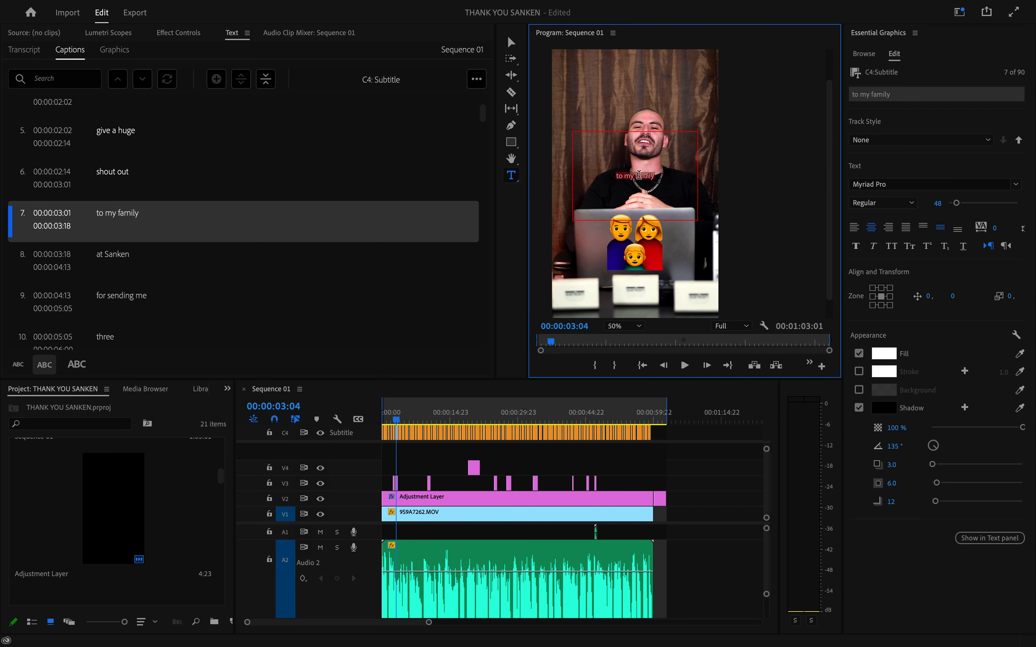
{"action": "left_click", "coordinate": [937, 203]}
{"action": "type", "text": "118"}
{"action": "key", "text": "Return"}
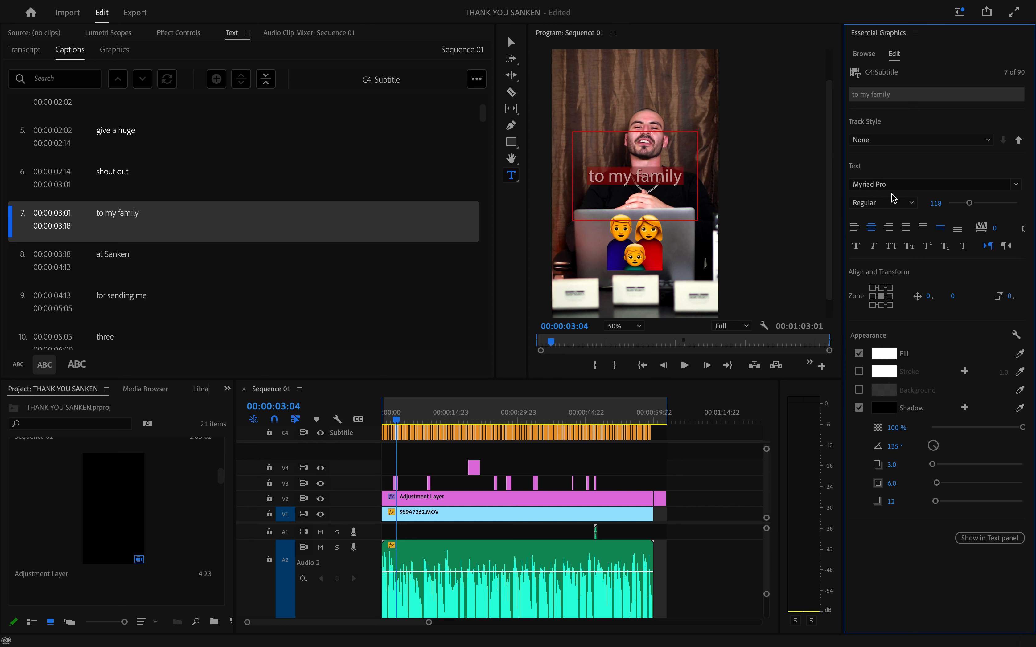
{"action": "left_click", "coordinate": [894, 184]}
{"action": "type", "text": "imp"}
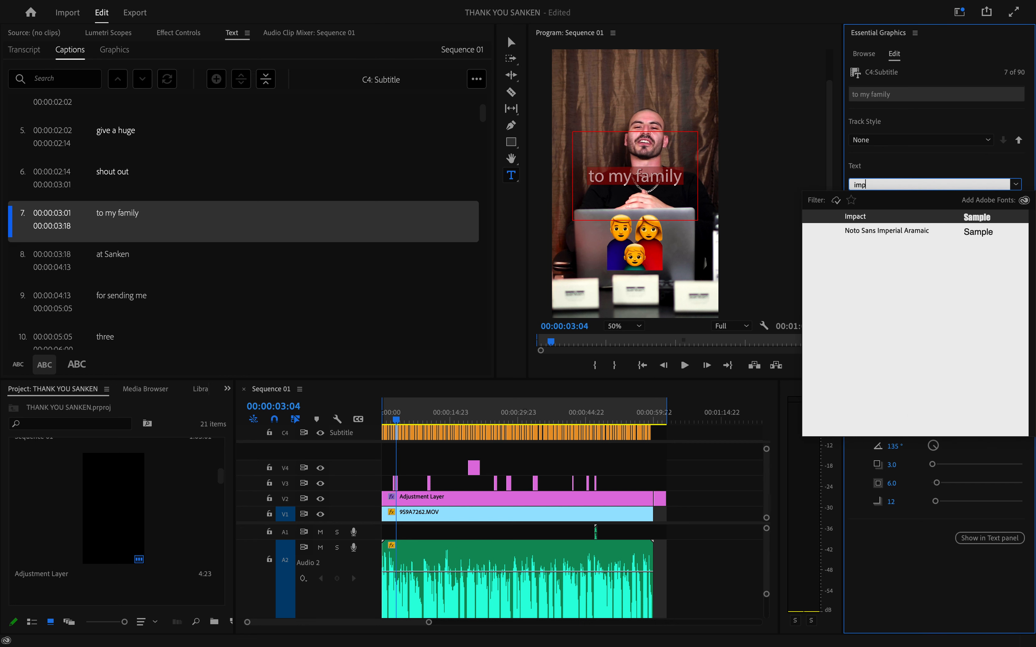
{"action": "left_click", "coordinate": [832, 217]}
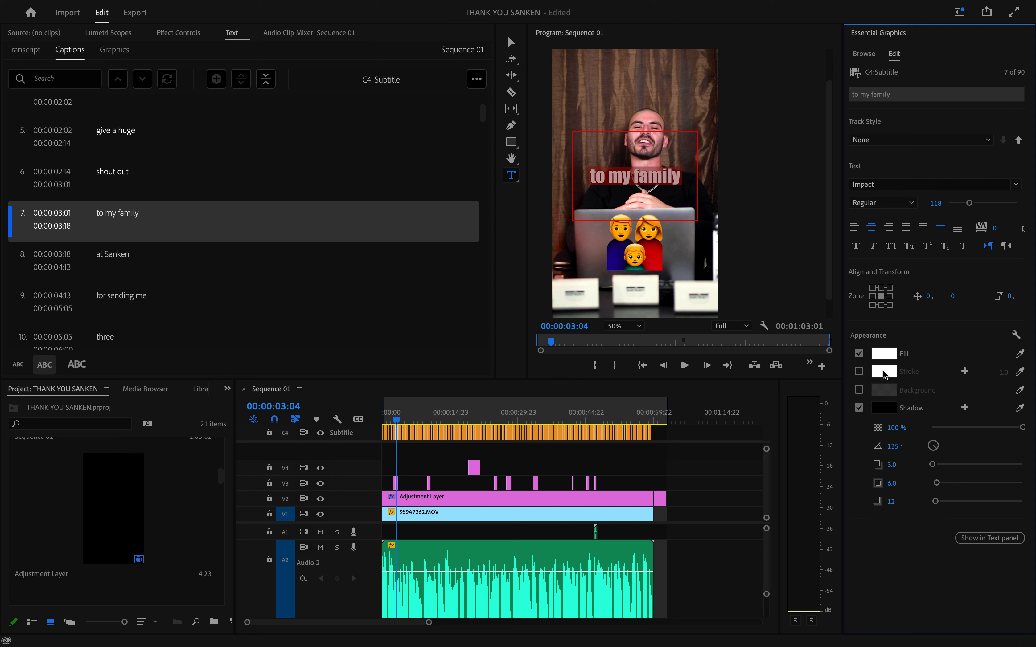
- Give the "to my family" caption text a black stroke with a width of 39
{"action": "left_click", "coordinate": [859, 372]}
{"action": "left_click", "coordinate": [884, 373]}
{"action": "left_click", "coordinate": [505, 287]}
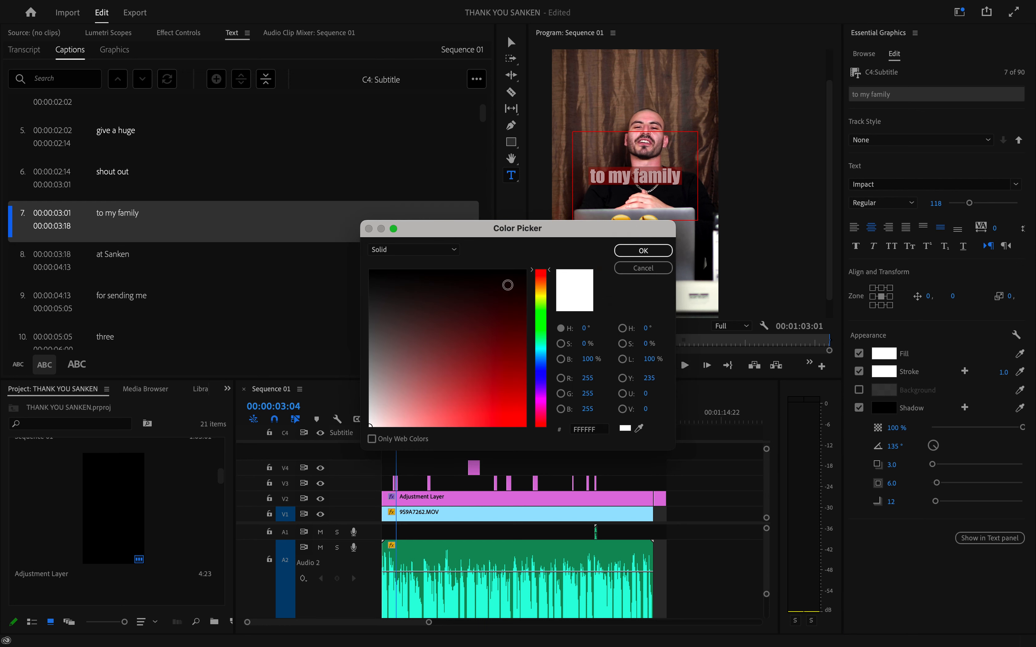
{"action": "left_click", "coordinate": [642, 251]}
{"action": "left_click_drag", "start_coordinate": [1003, 372], "coordinate": [1027, 372]}
- Change the fill of only the word "family" to the copied yellow, E5FF00
{"action": "left_click", "coordinate": [633, 180]}
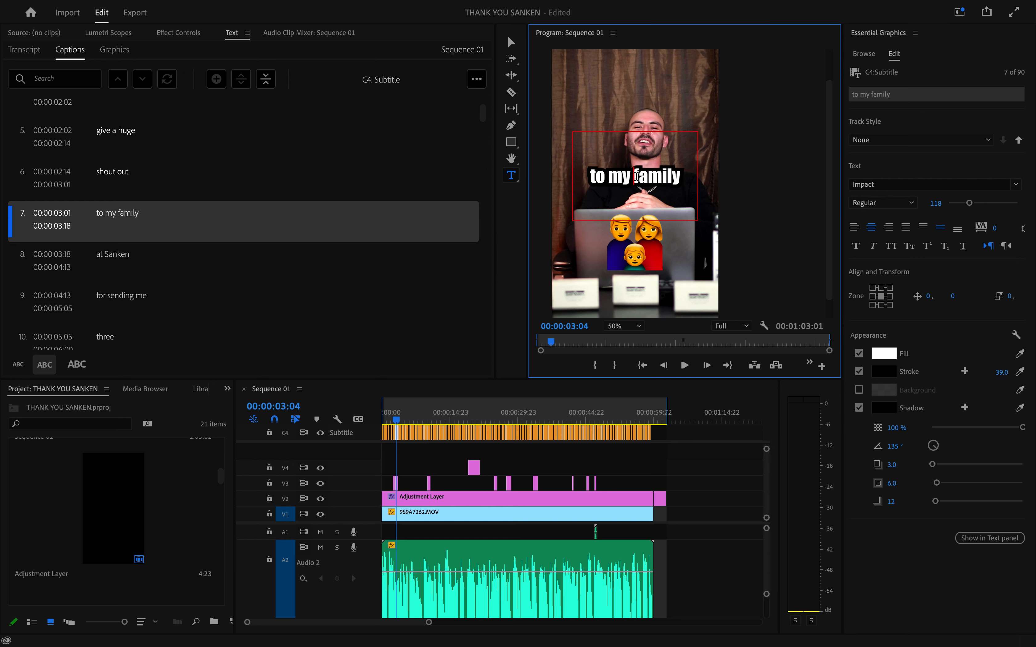
{"action": "double_click", "coordinate": [638, 175]}
{"action": "left_click", "coordinate": [883, 354]}
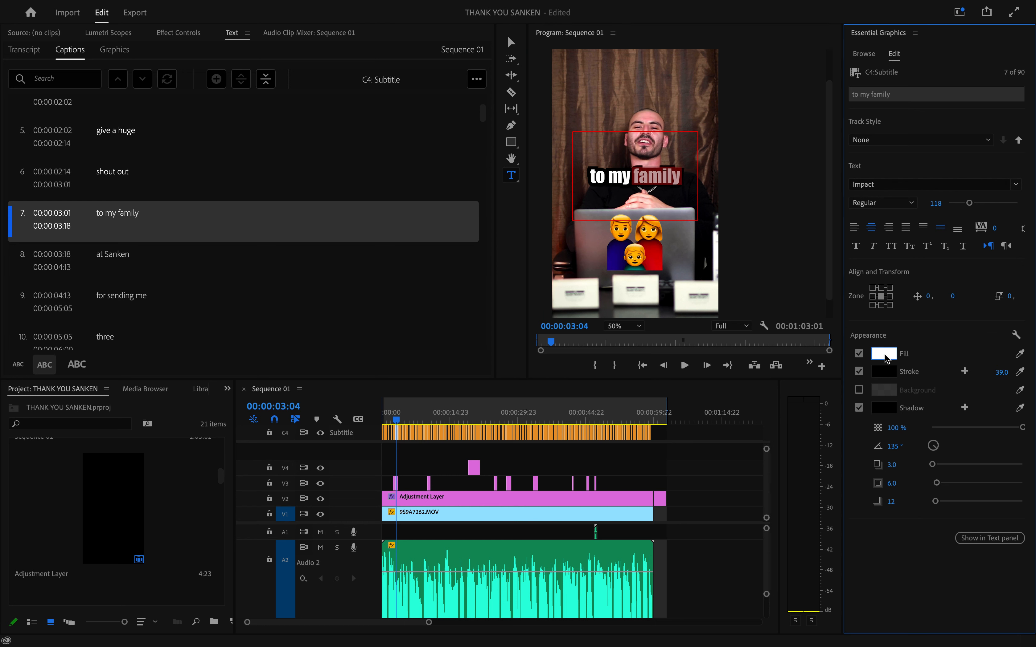
{"action": "left_click", "coordinate": [589, 429]}
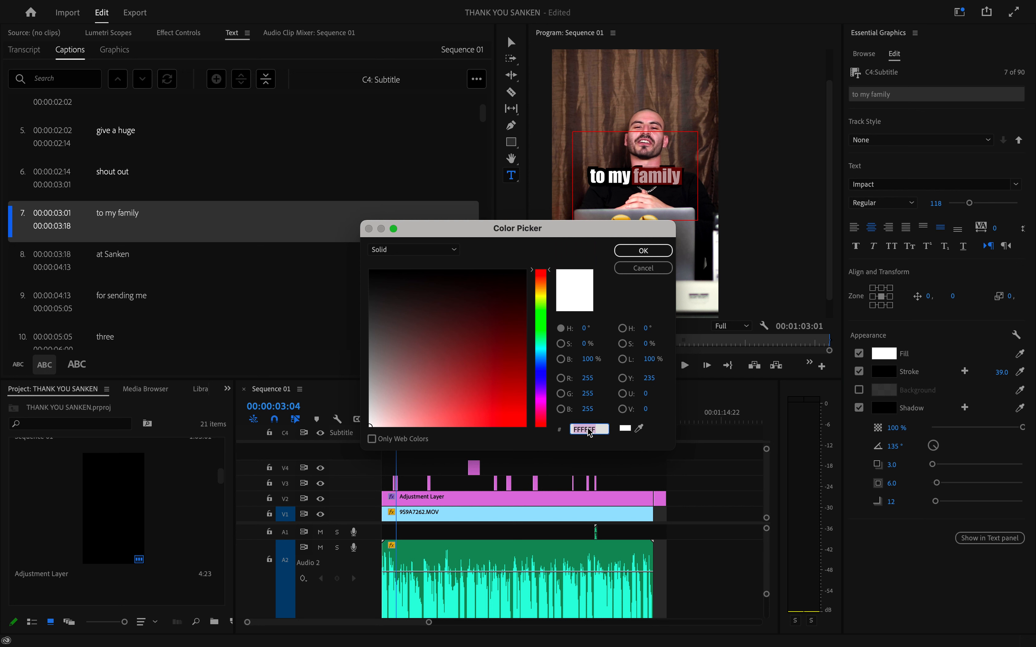
{"action": "key", "text": "ctrl+v"}
{"action": "left_click", "coordinate": [637, 250]}
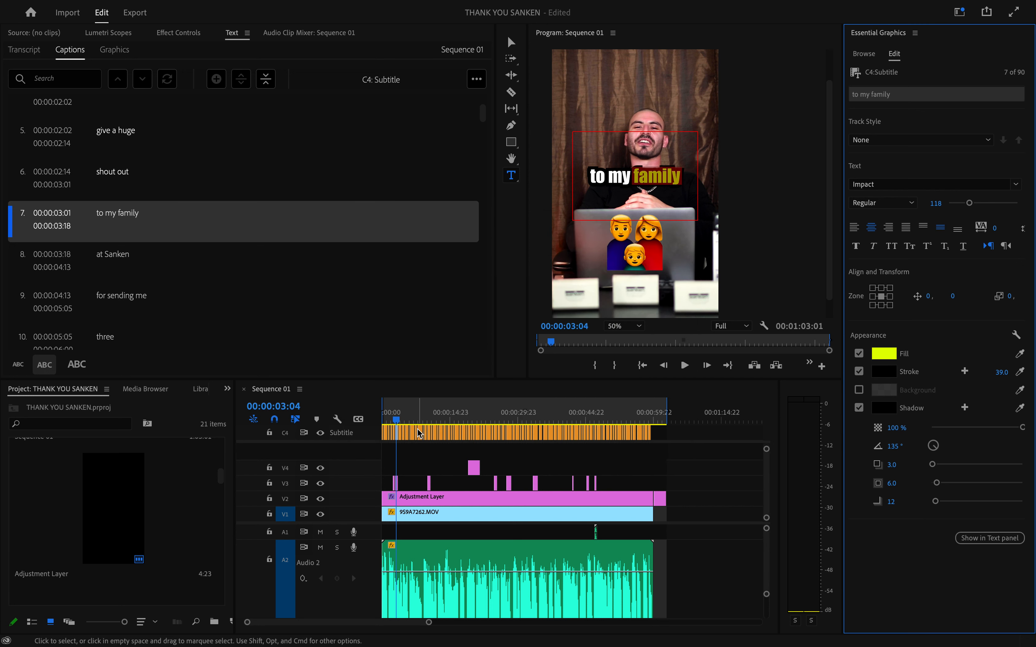
- Play the section around the "to my family" caption and the sequence's opening to review the styled captions
{"action": "left_click", "coordinate": [392, 418]}
{"action": "key", "text": "space"}
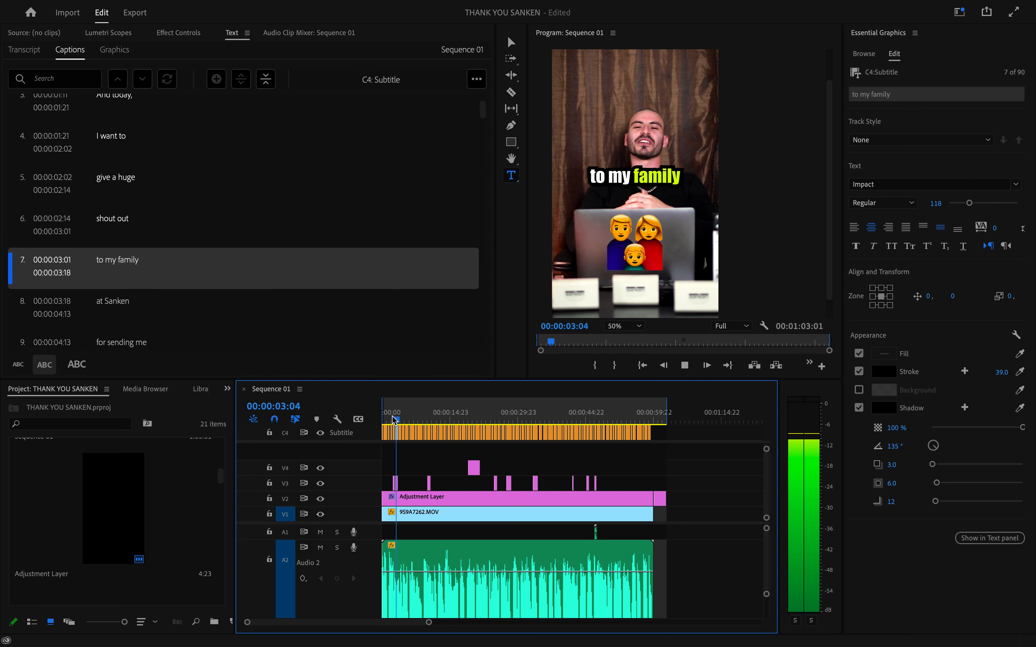
{"action": "key", "text": "space"}
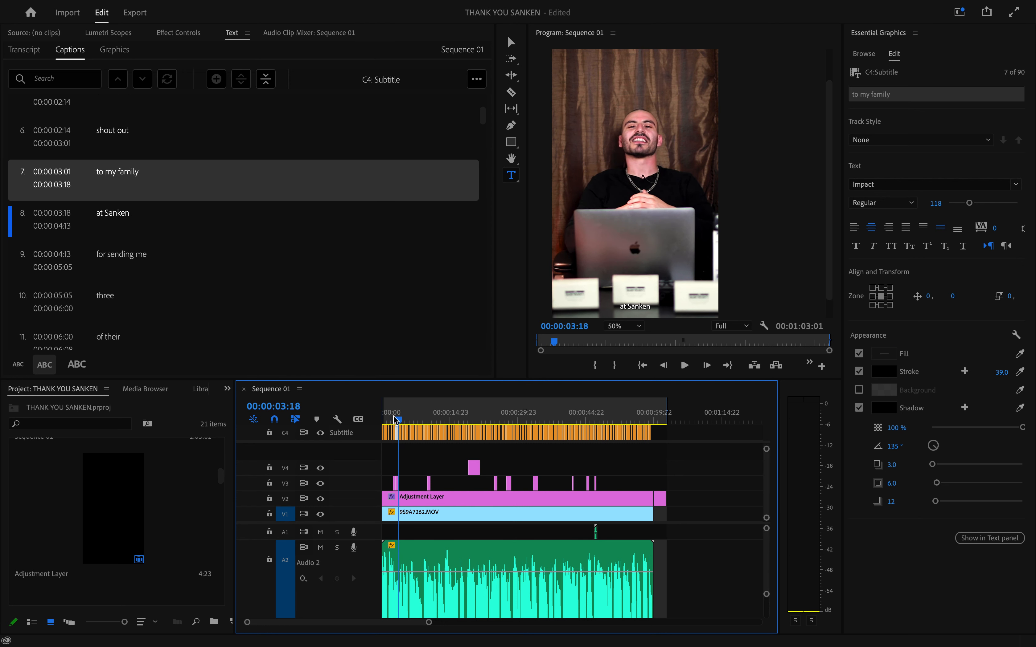
{"action": "left_click_drag", "start_coordinate": [400, 416], "coordinate": [374, 416]}
{"action": "key", "text": "space"}
{"action": "key", "text": "space"}
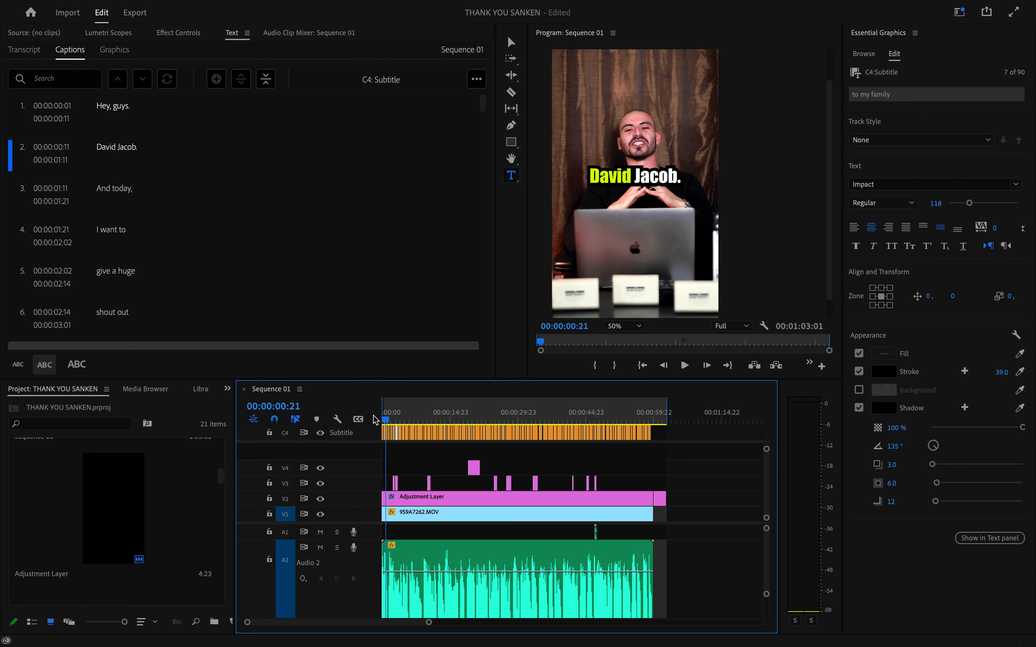